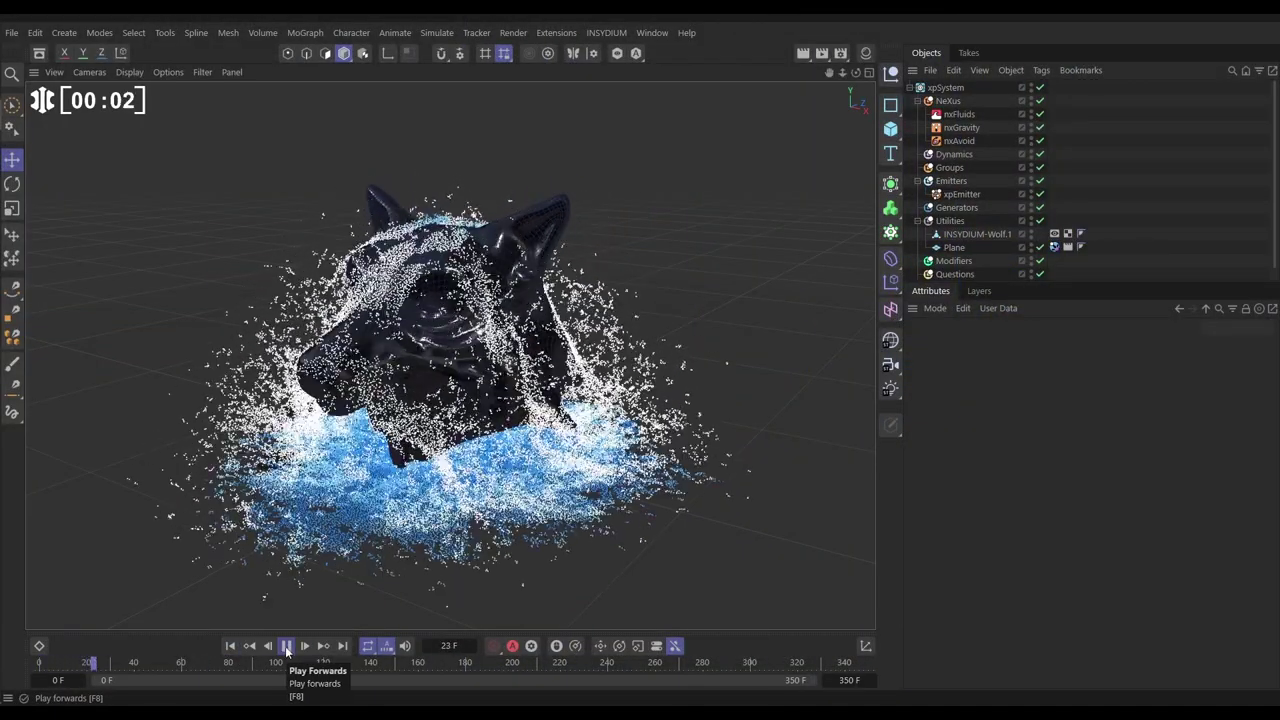
Stop playback and show xpEmitter's Emission settings: Random Shot of 100000 particles at frame 1
left_click(286, 646)
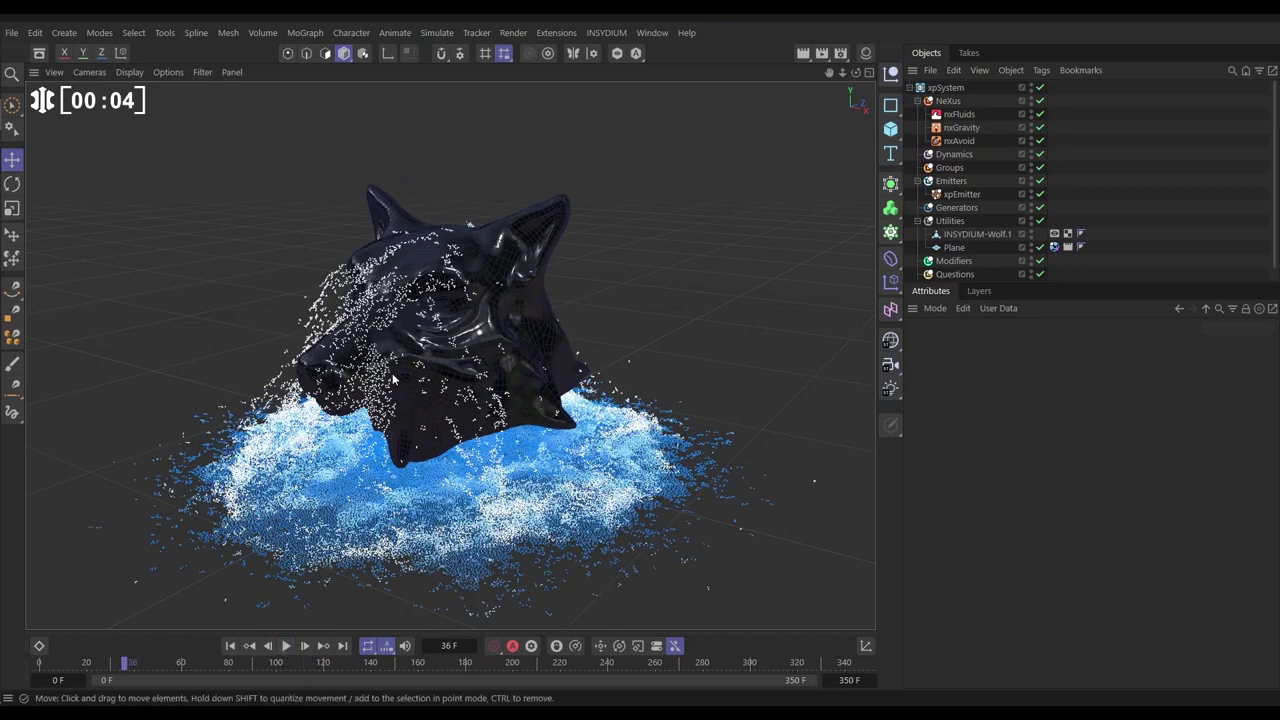
left_click(966, 195)
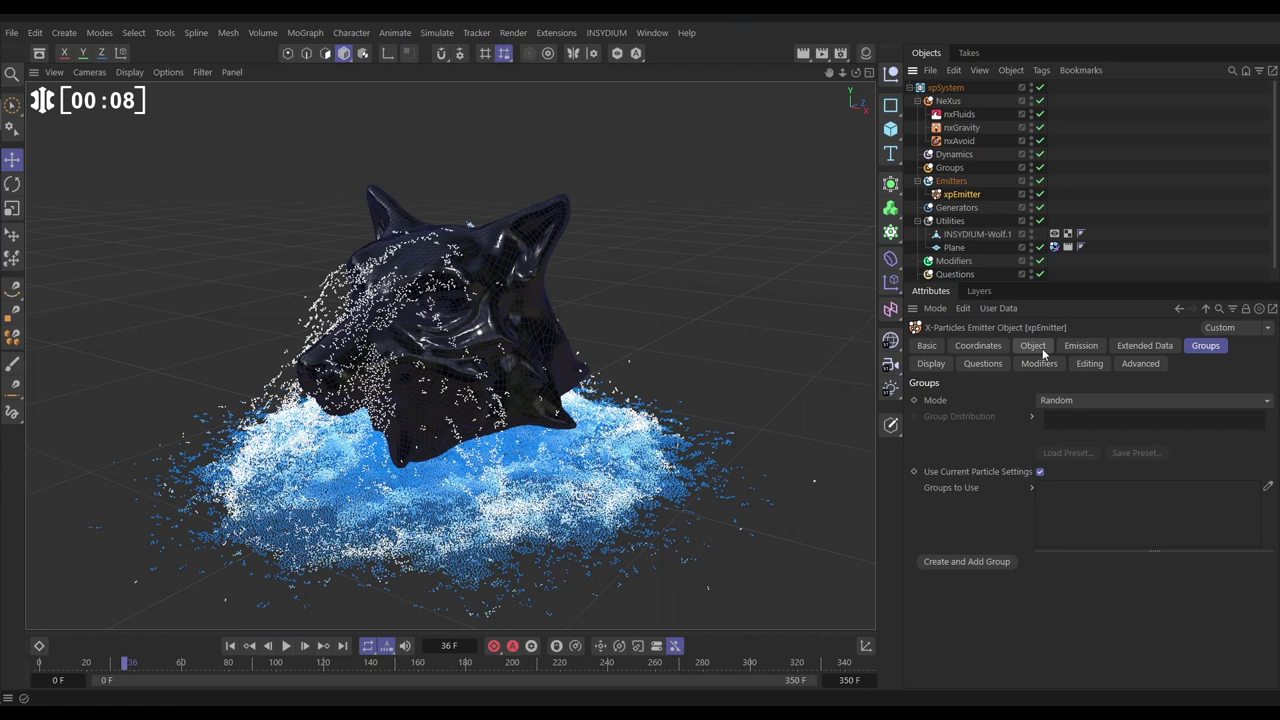
left_click(1080, 346)
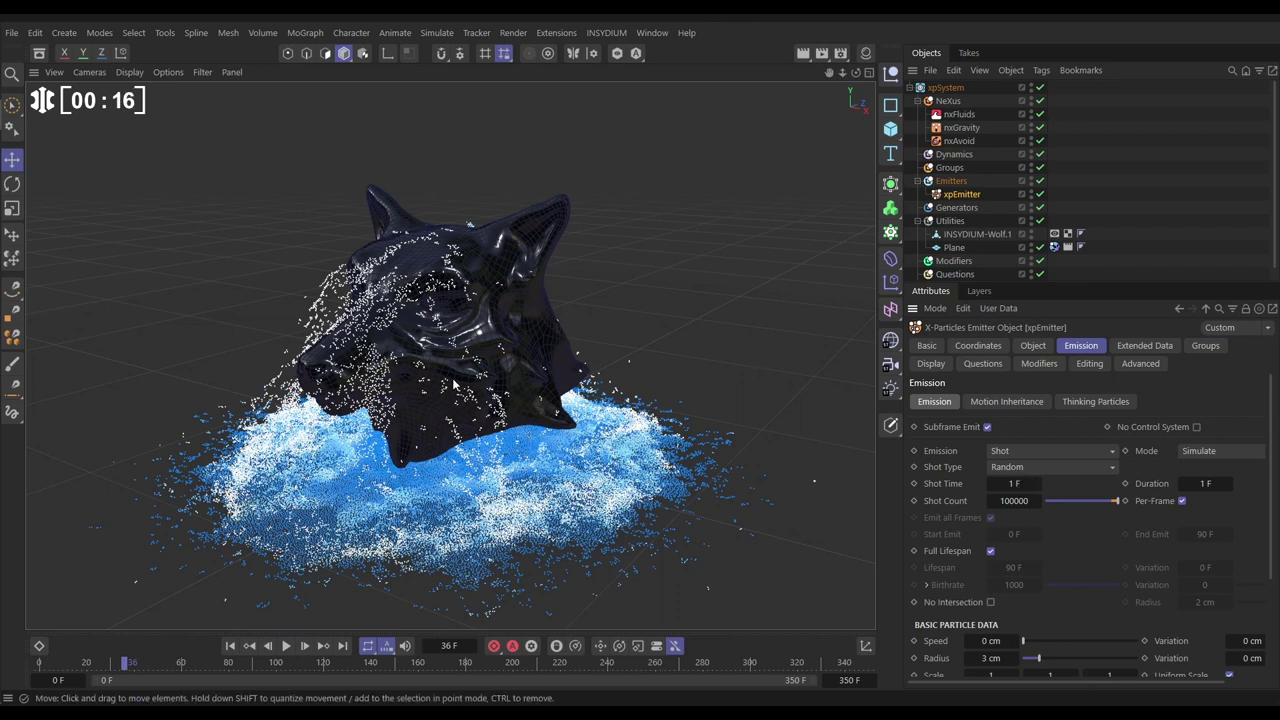
Check nxFluids and nxAvoid (INSYDIUM-Wolf.1, 50 cm), then replay the simulation from frame 0 to frame 29
left_click(958, 115)
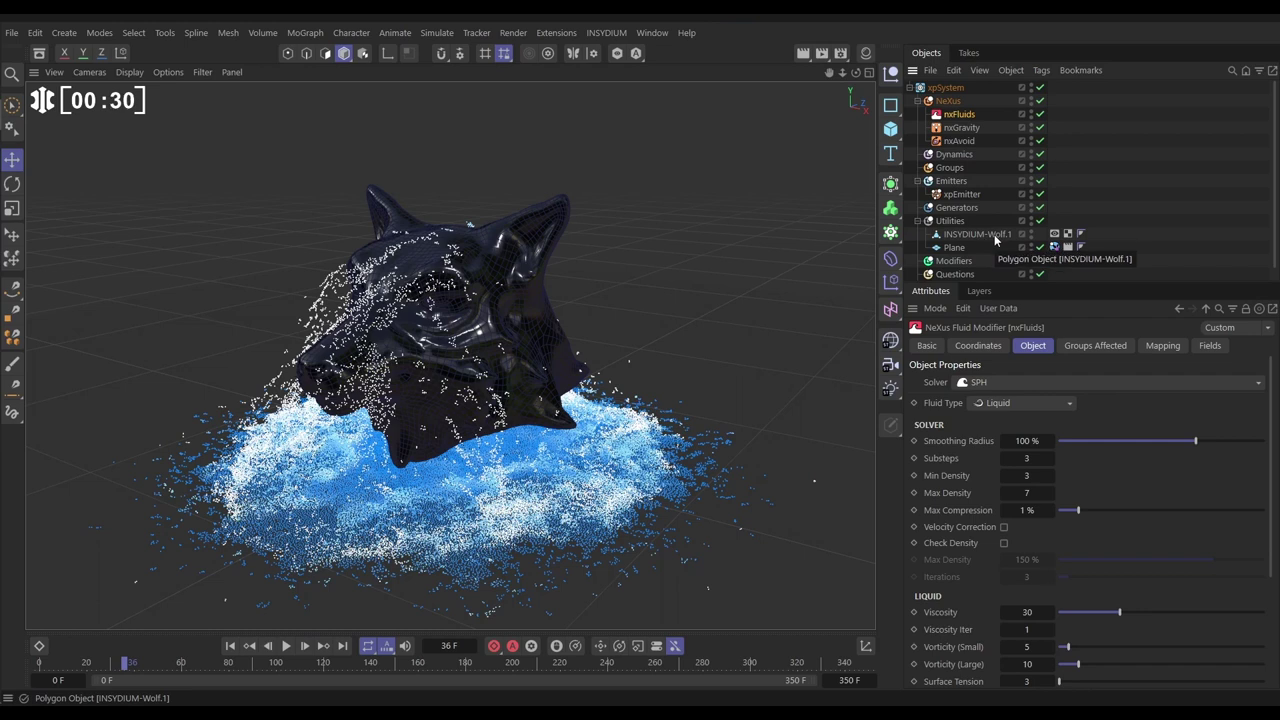
left_click(956, 141)
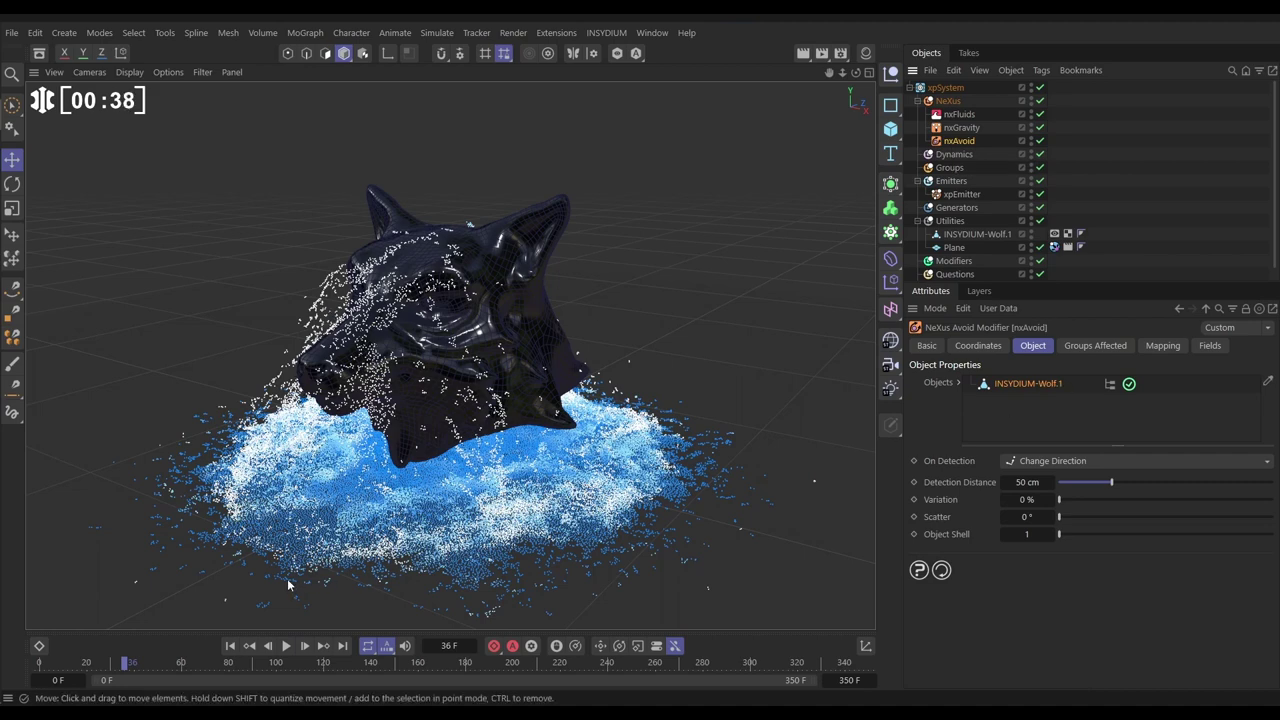
left_click(230, 645)
left_click(286, 646)
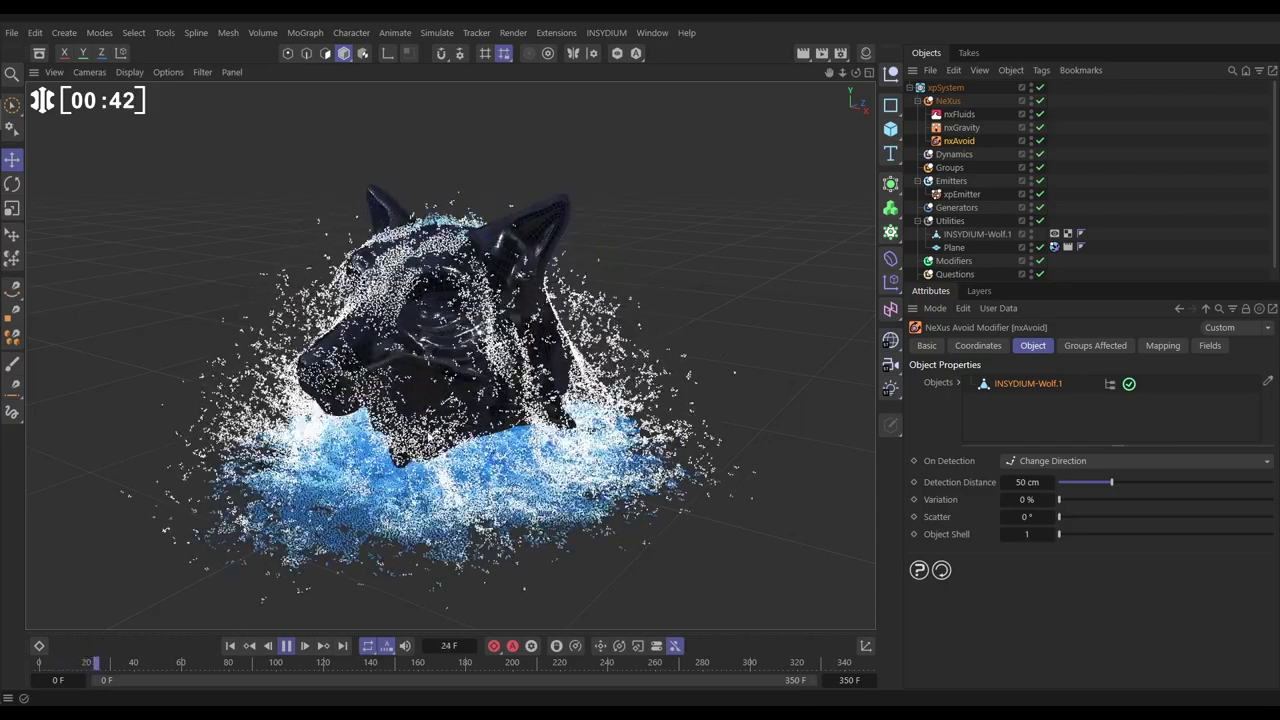
left_click(286, 646)
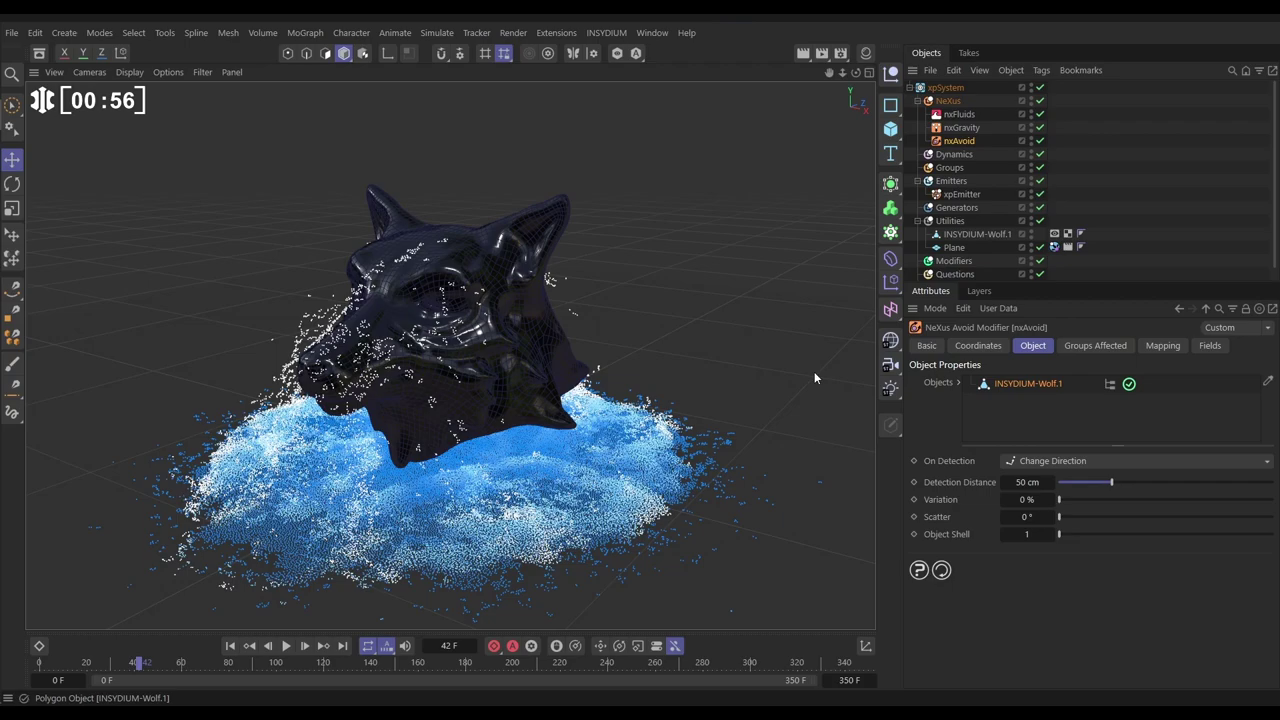
left_click(230, 646)
left_click(284, 646)
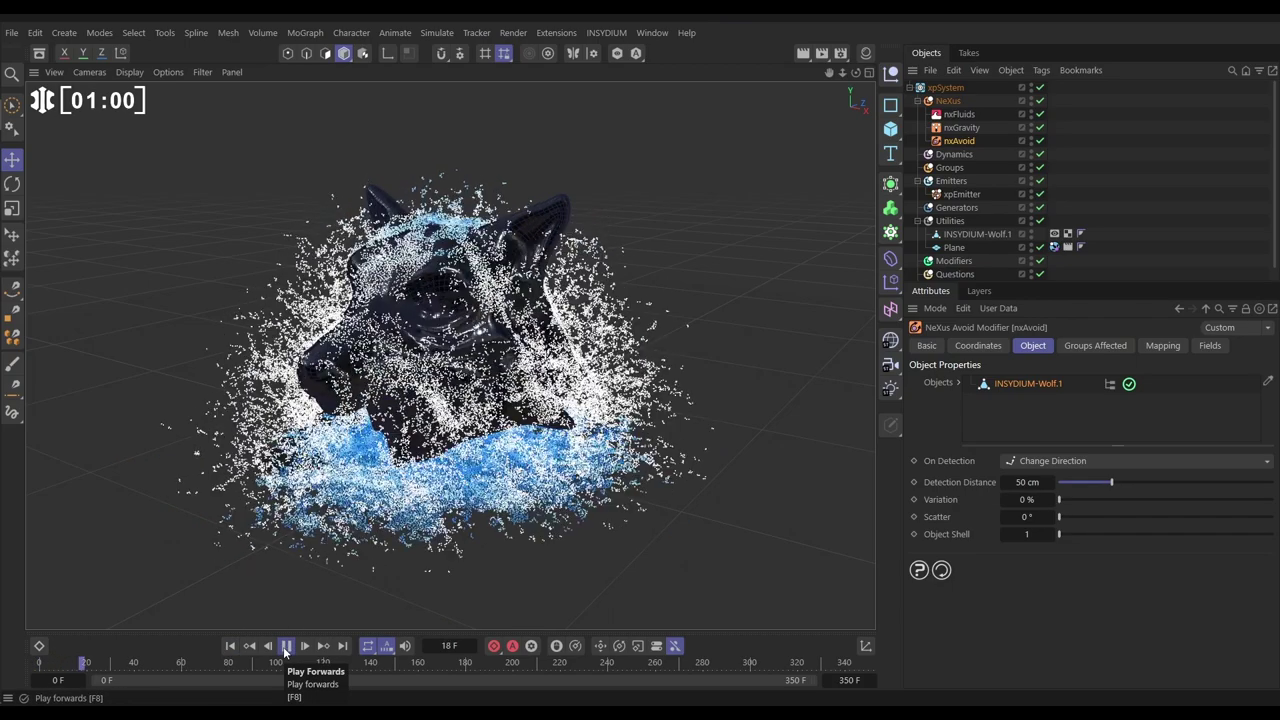
left_click(285, 646)
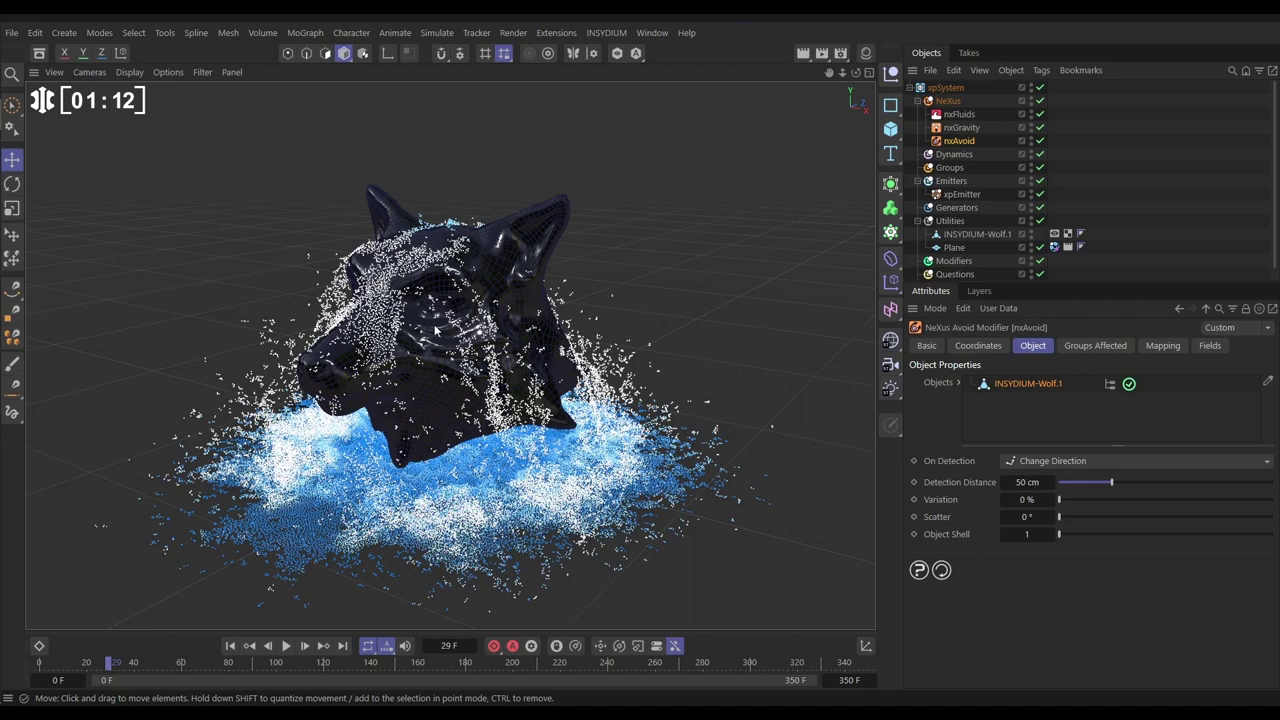
Give xpEmitter Particle Group 1 and Particle Group 2, with group mode First Group Only
left_click(961, 194)
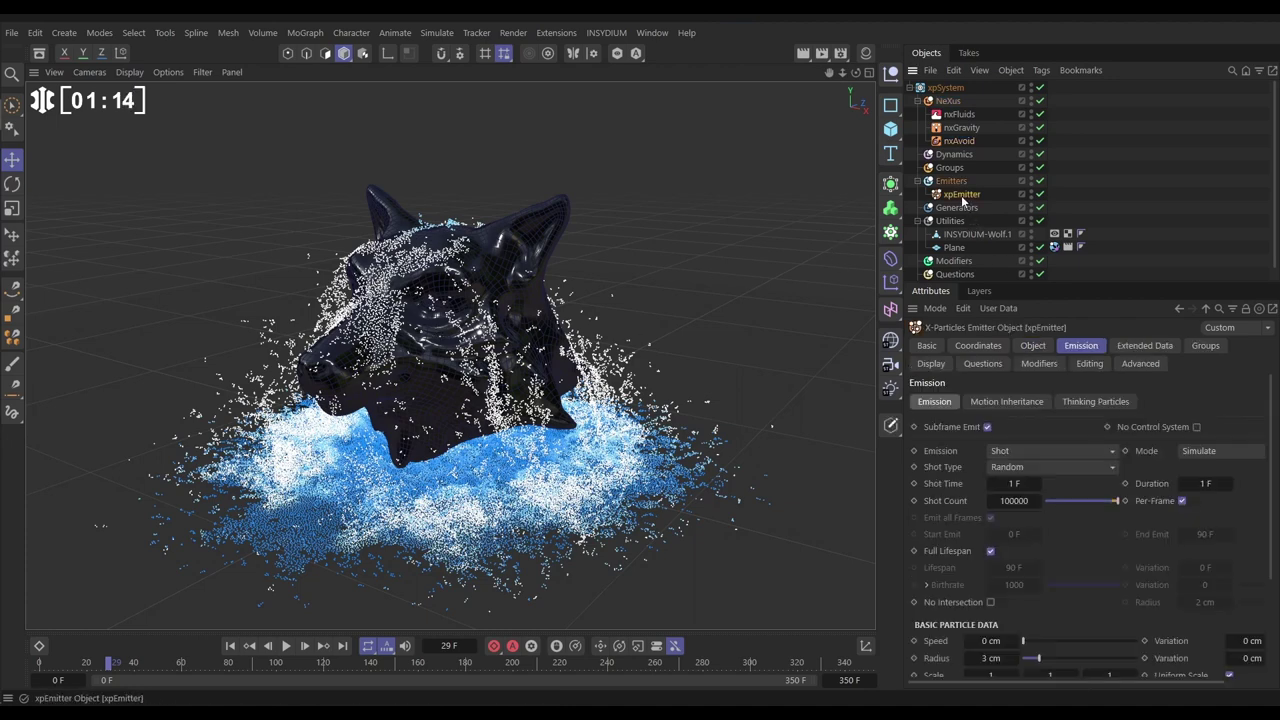
left_click(1200, 348)
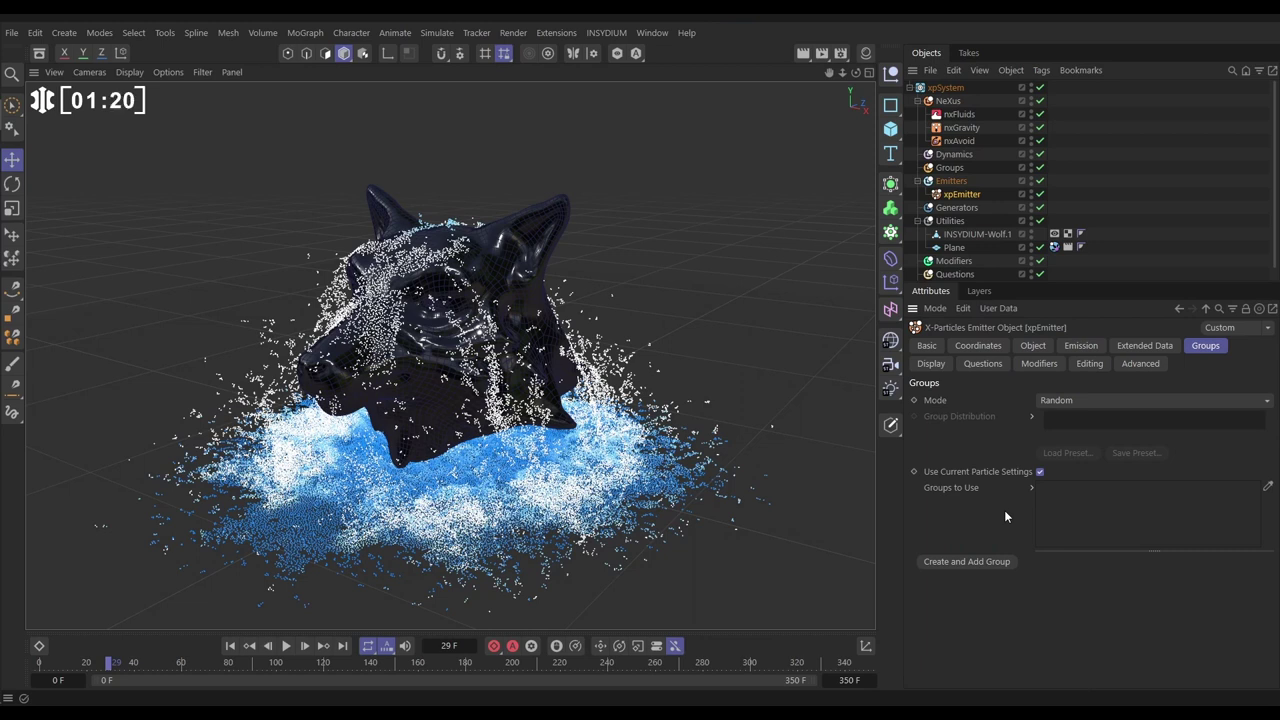
left_click(954, 560)
left_click(954, 560)
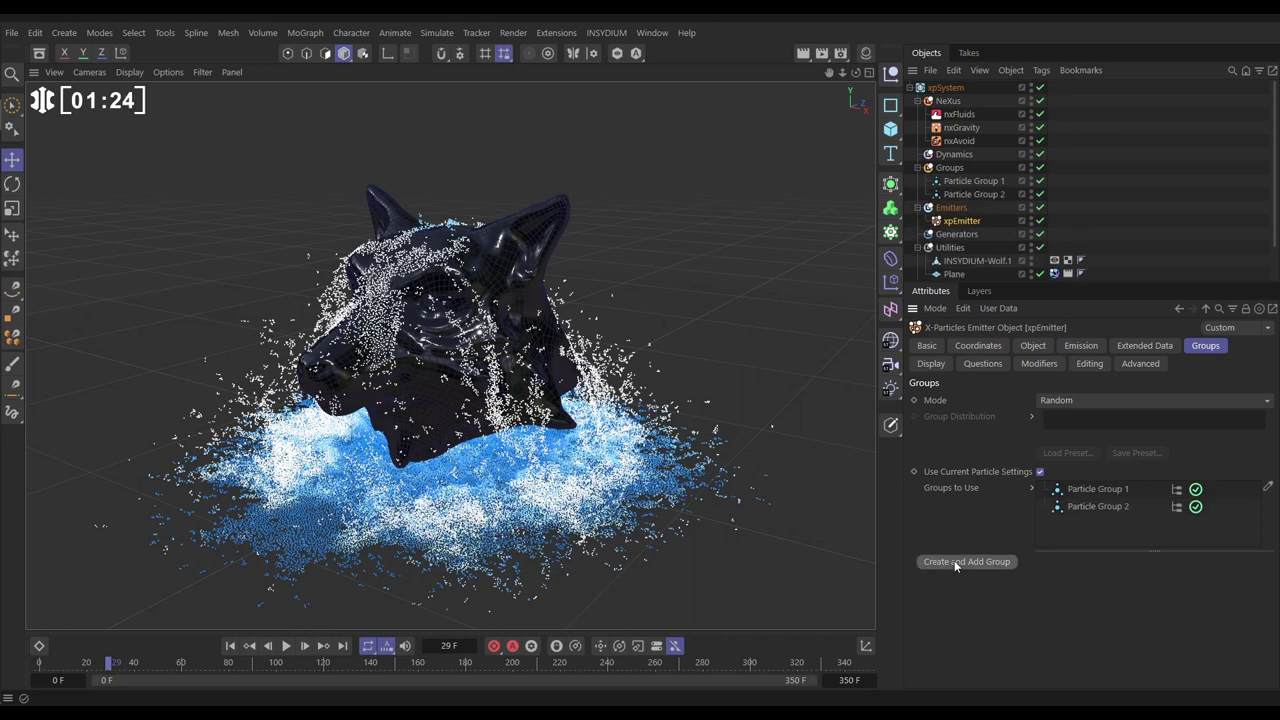
left_click(1071, 400)
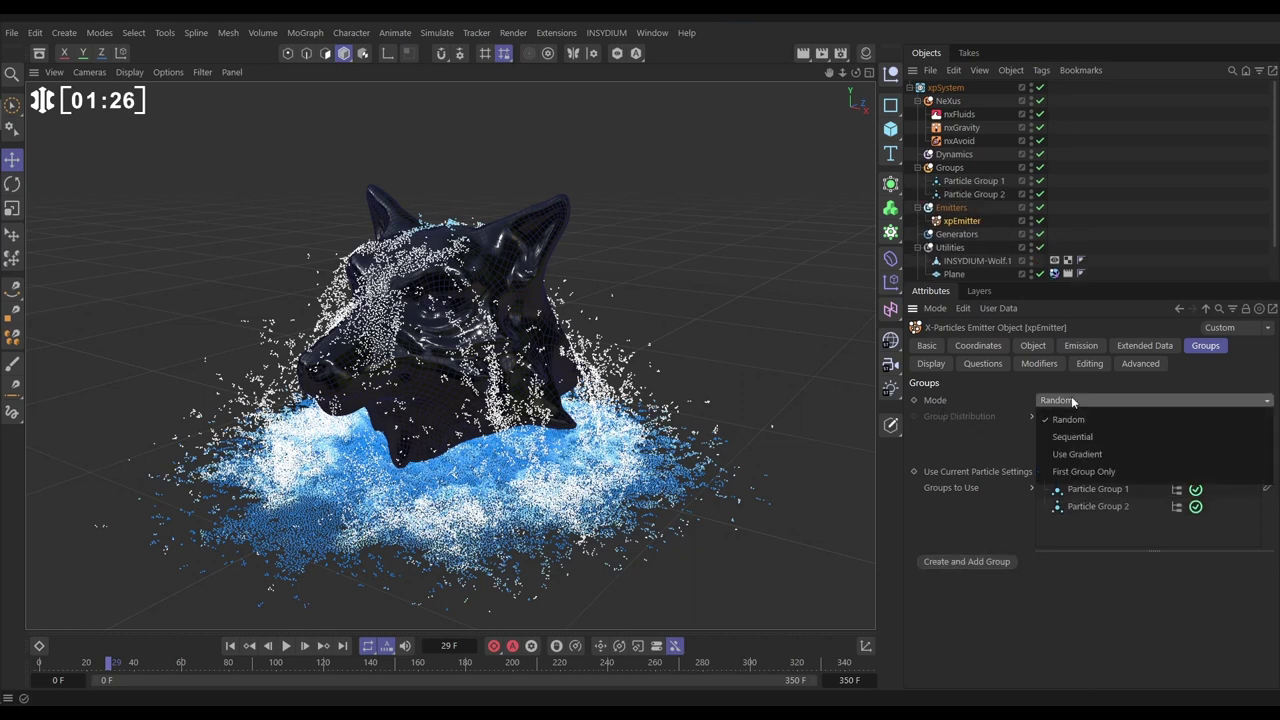
left_click(1073, 472)
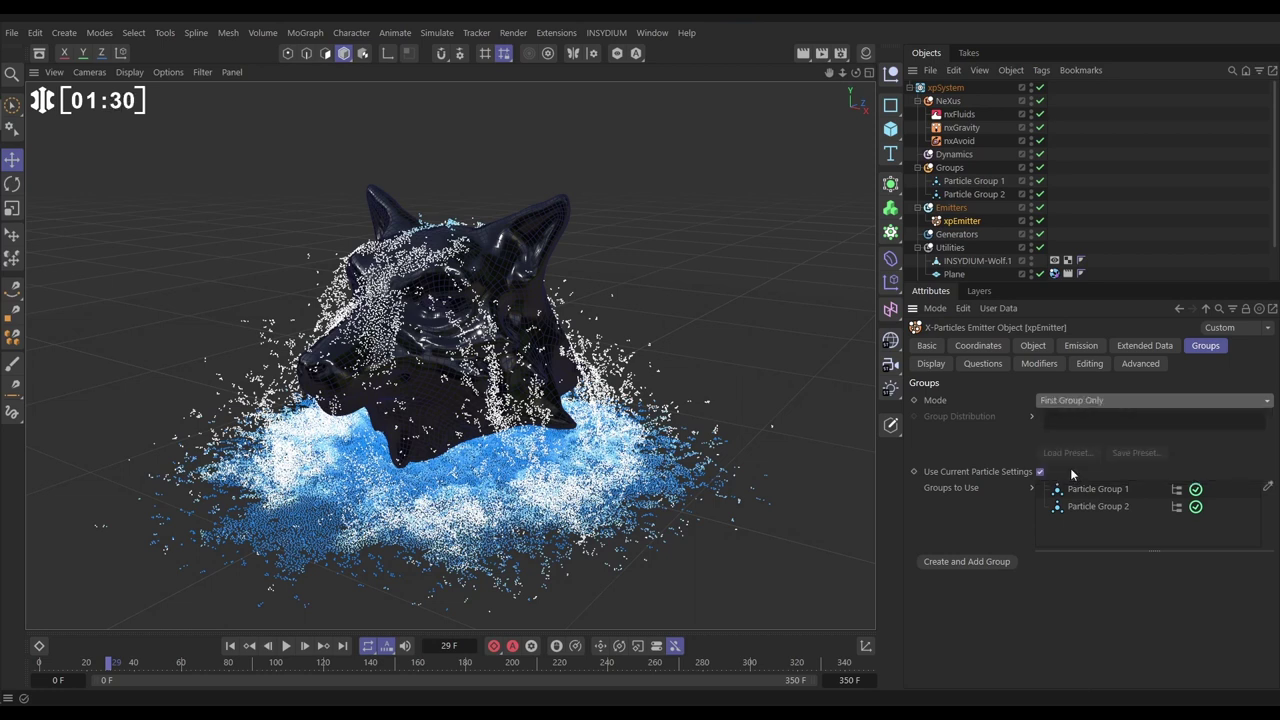
left_click(1040, 472)
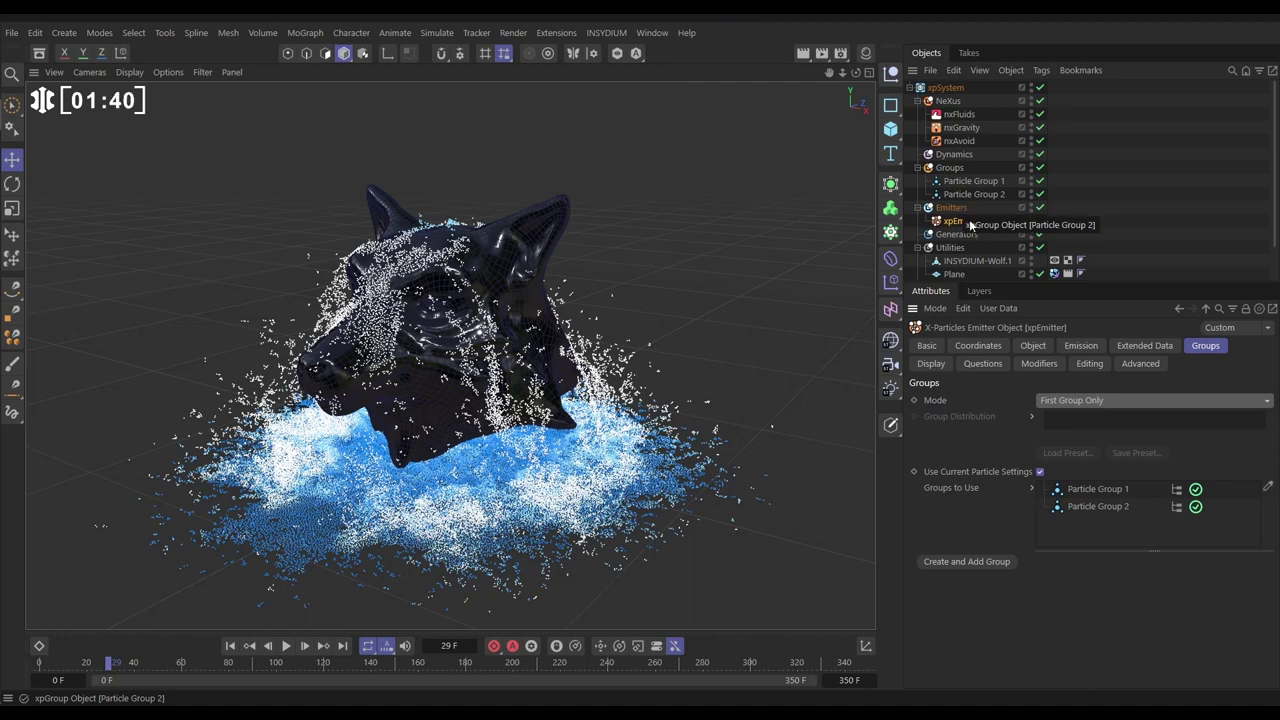
Limit the nxFluids and nxGravity modifiers to affect only Particle Group 2
left_click(230, 646)
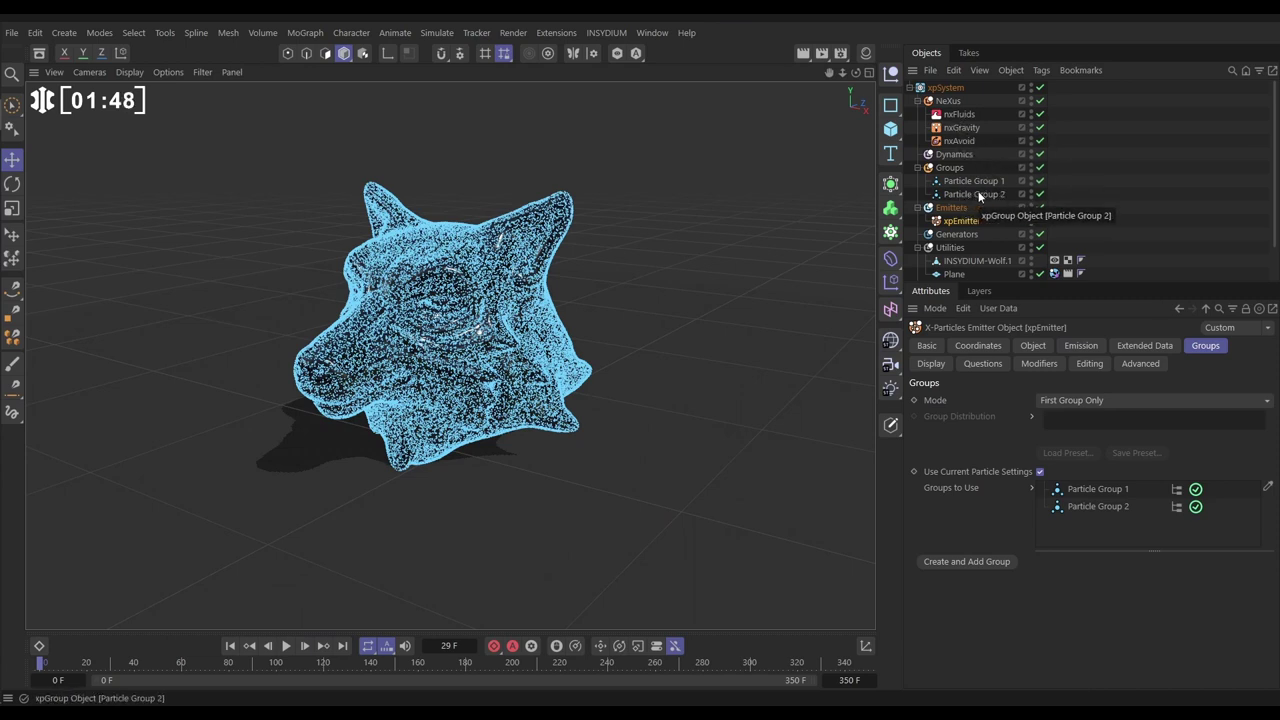
left_click(959, 114)
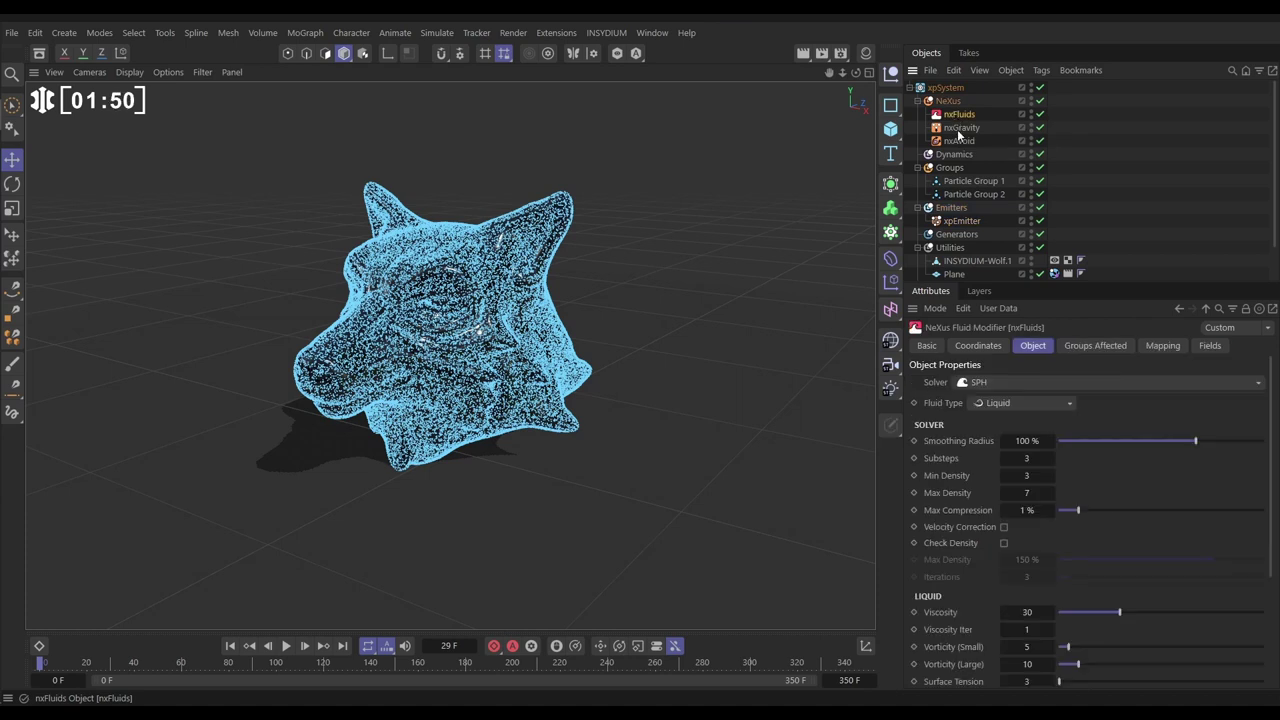
left_click(1094, 345)
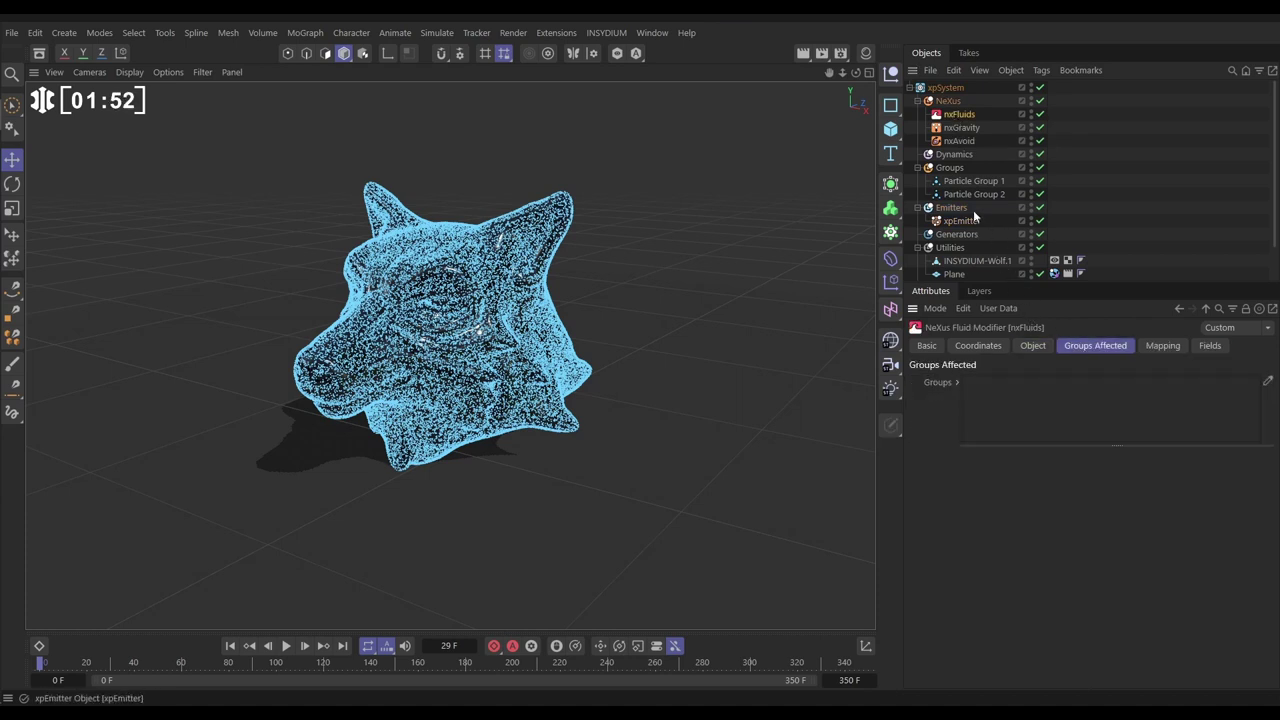
left_click_drag(966, 194, 1062, 406)
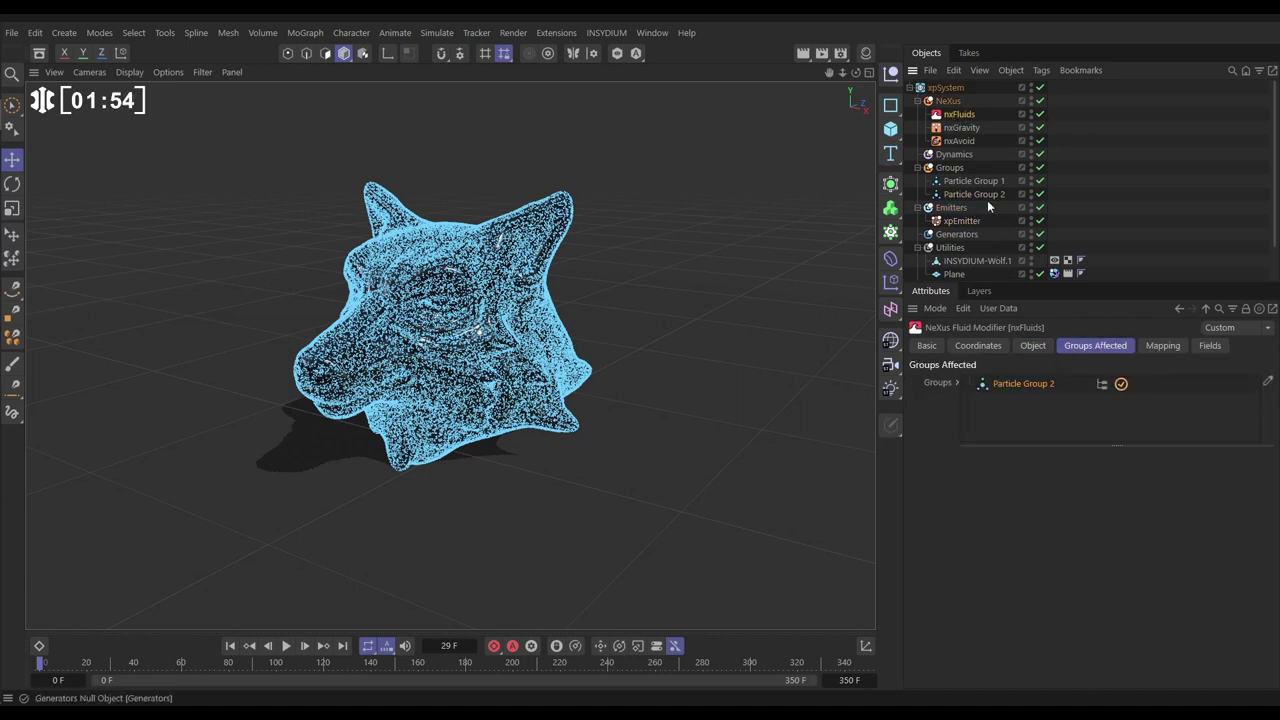
left_click(961, 128)
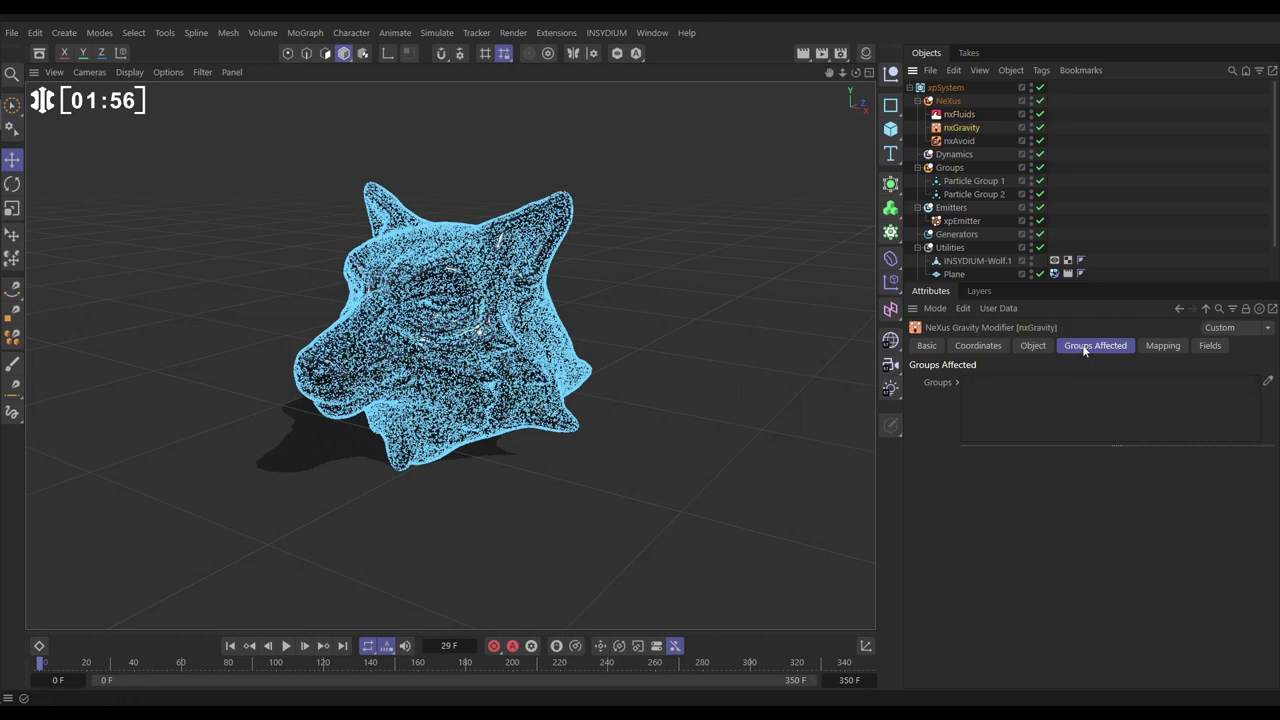
left_click_drag(969, 200, 1044, 404)
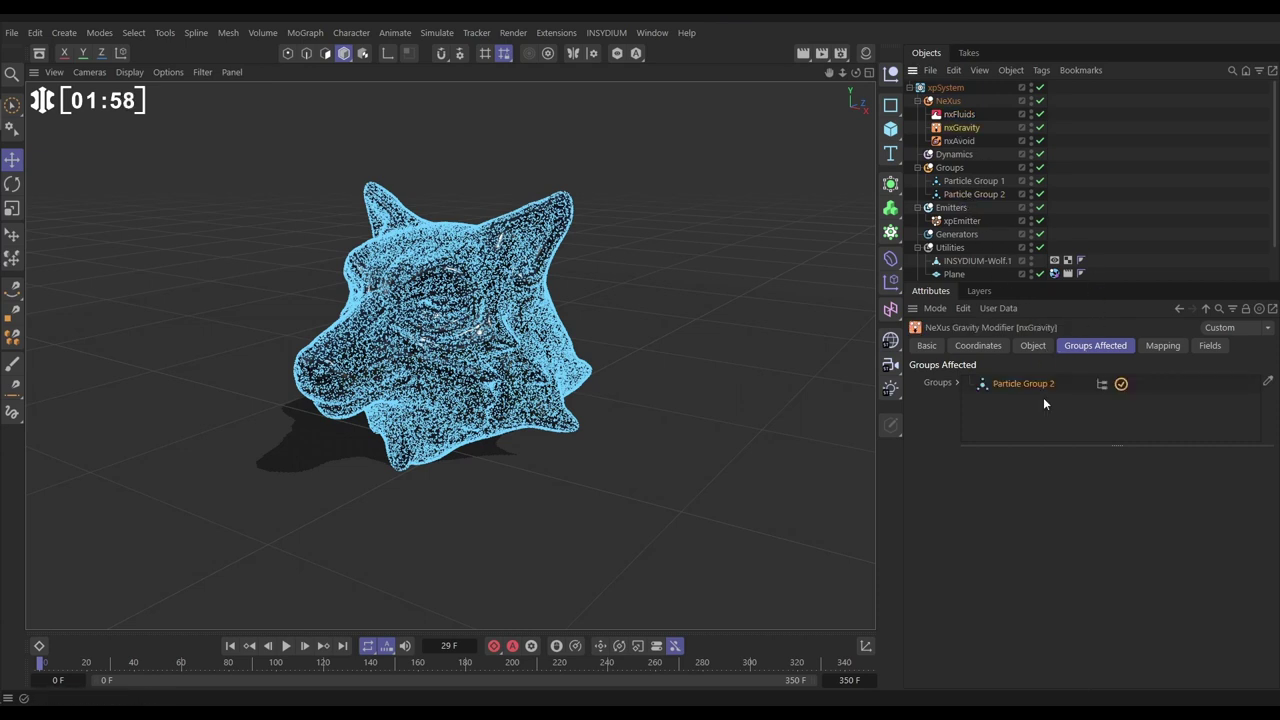
Replay the simulation to frame 71, where the wolf head keeps its shape
left_click(285, 646)
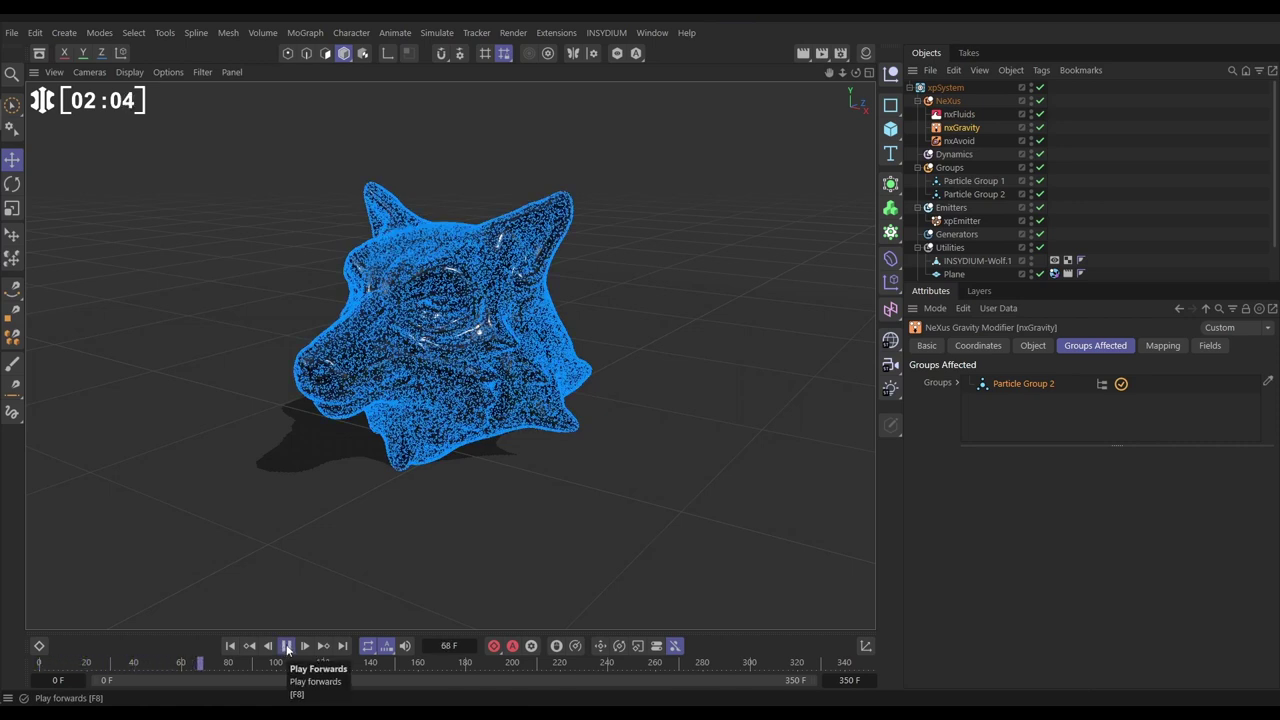
left_click(286, 646)
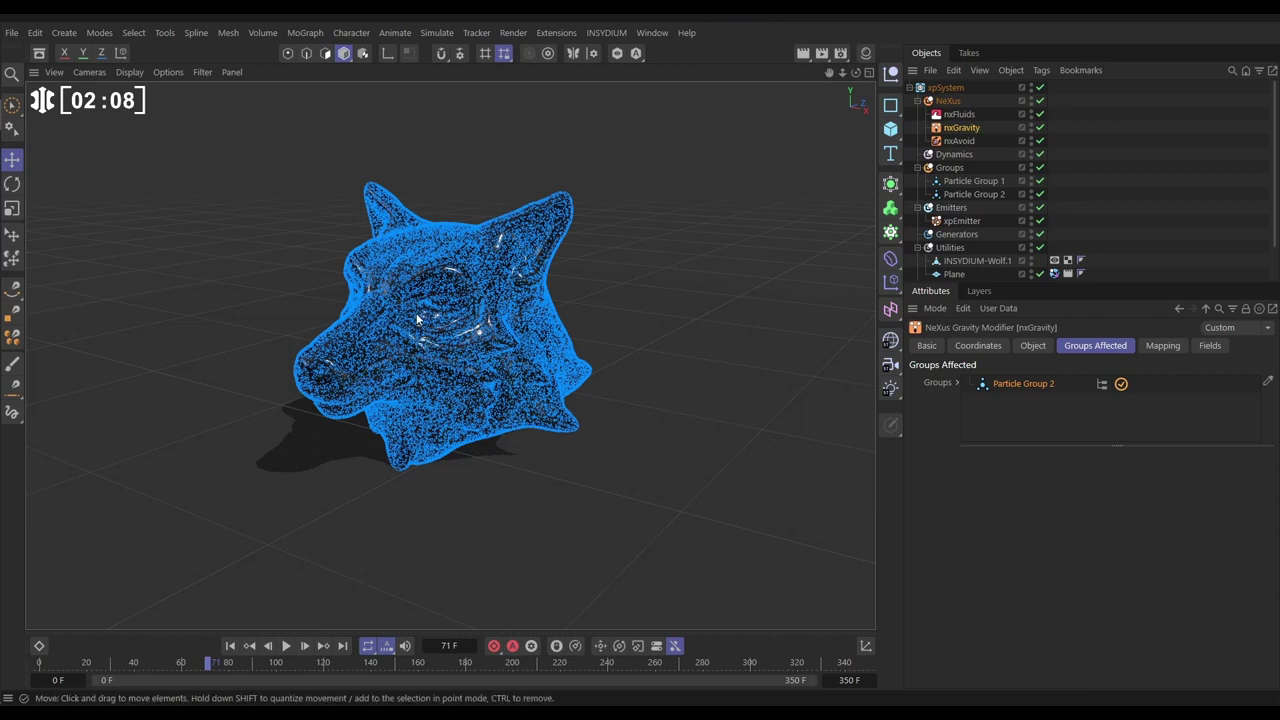
left_click(949, 103)
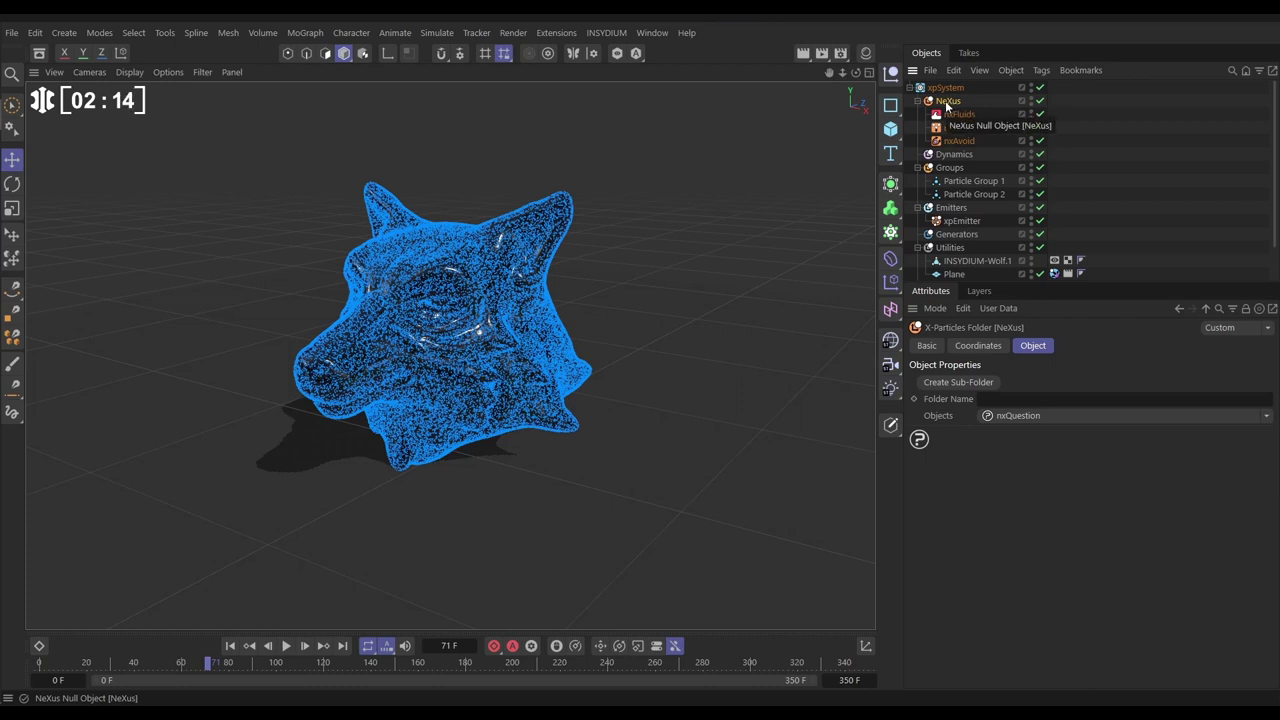
Add an nxQuestion under NeXus with a 100 cm Spherical Field placed right of the wolf head
left_click(1009, 415)
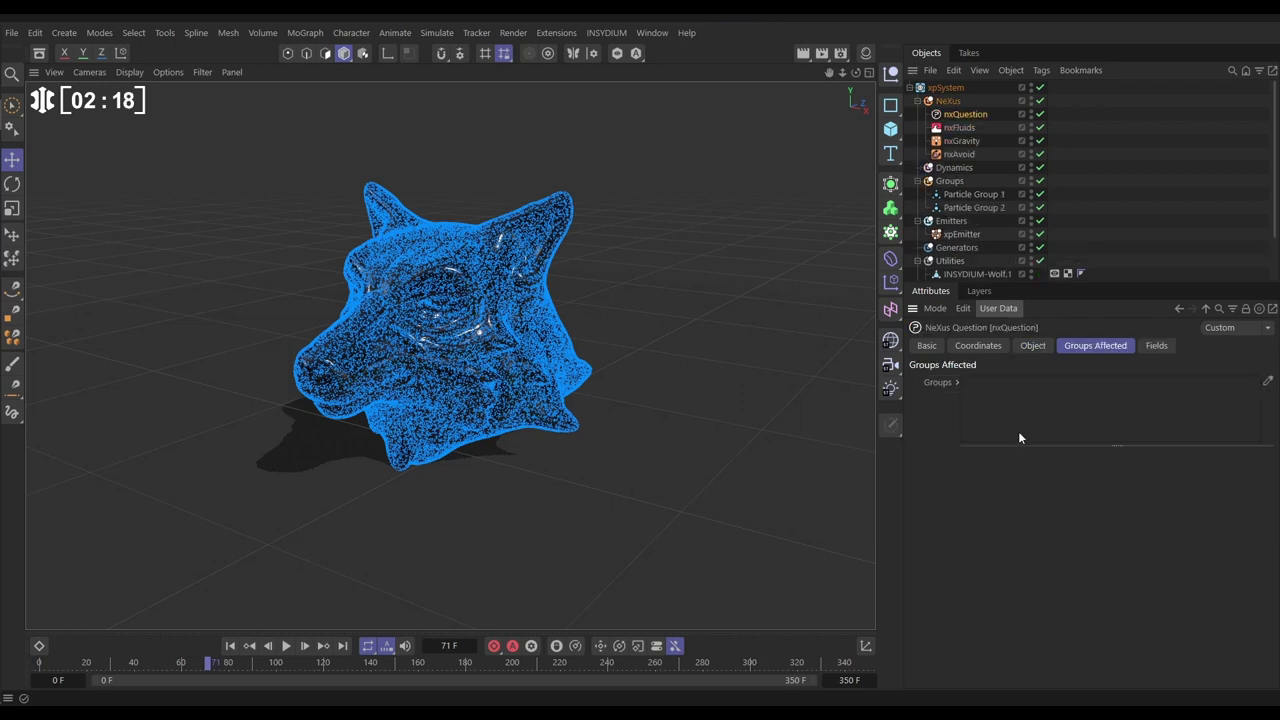
left_click(1156, 345)
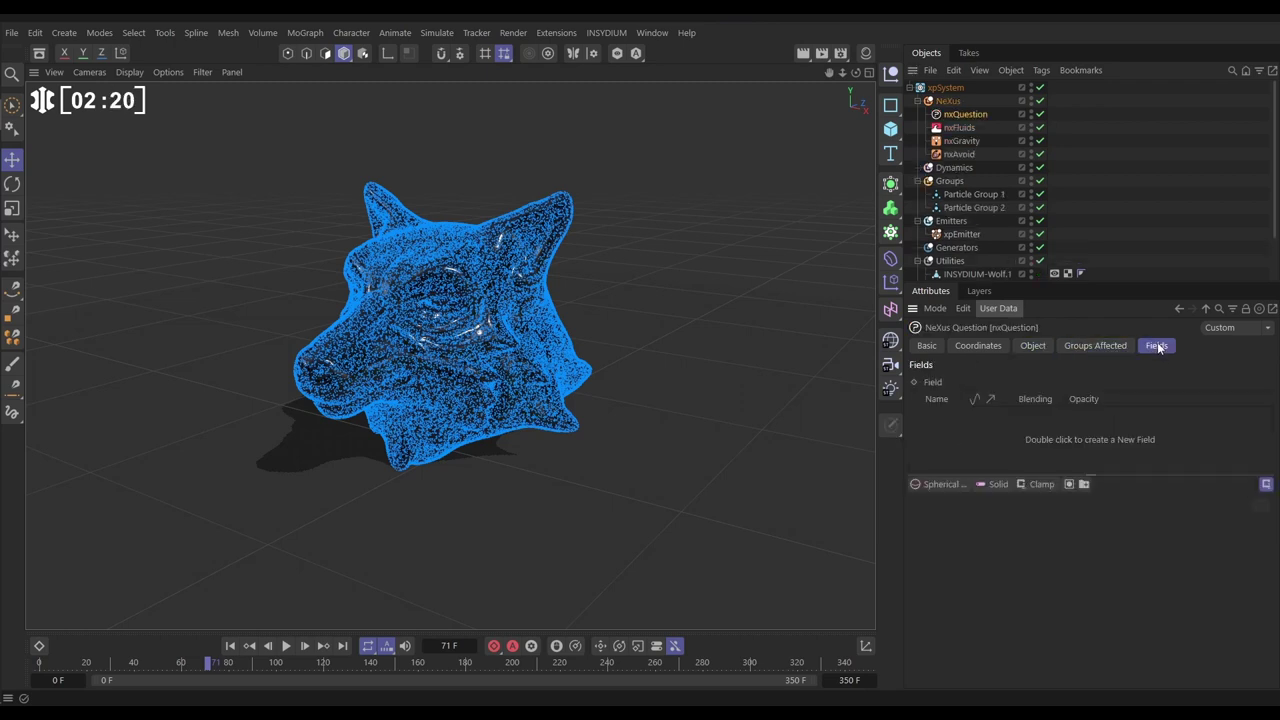
left_click(932, 484)
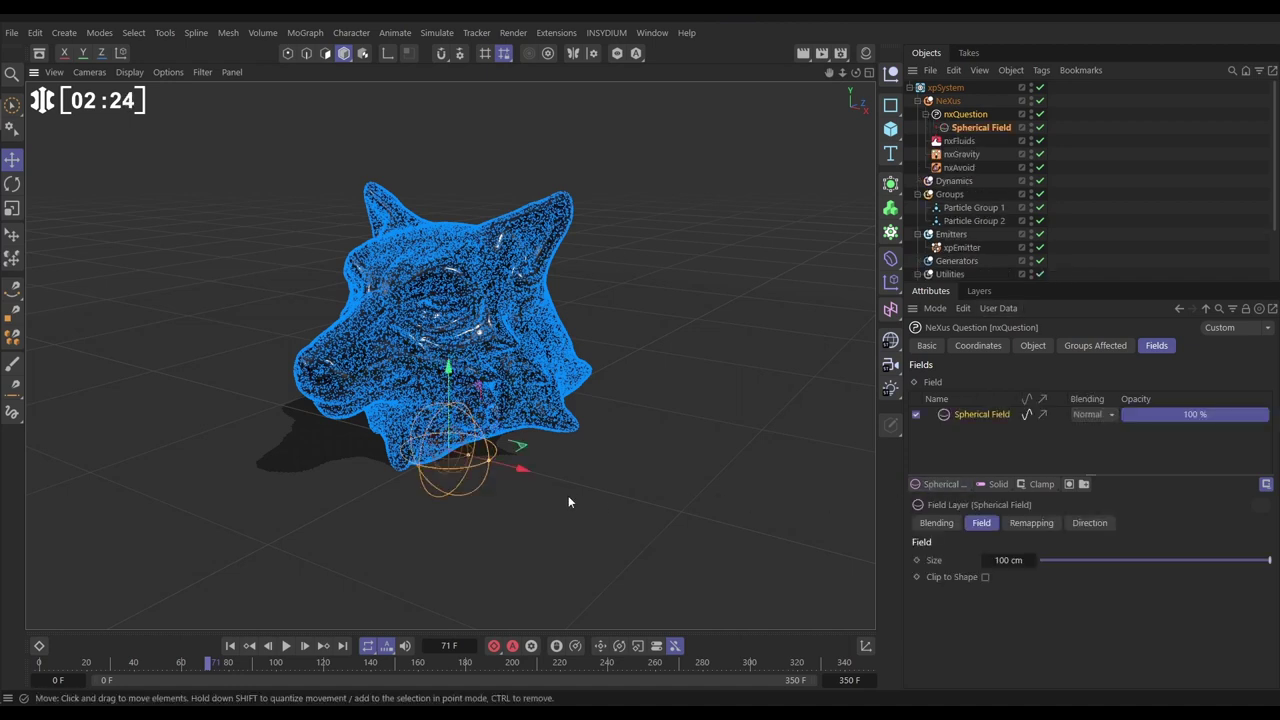
left_click_drag(520, 474, 678, 393)
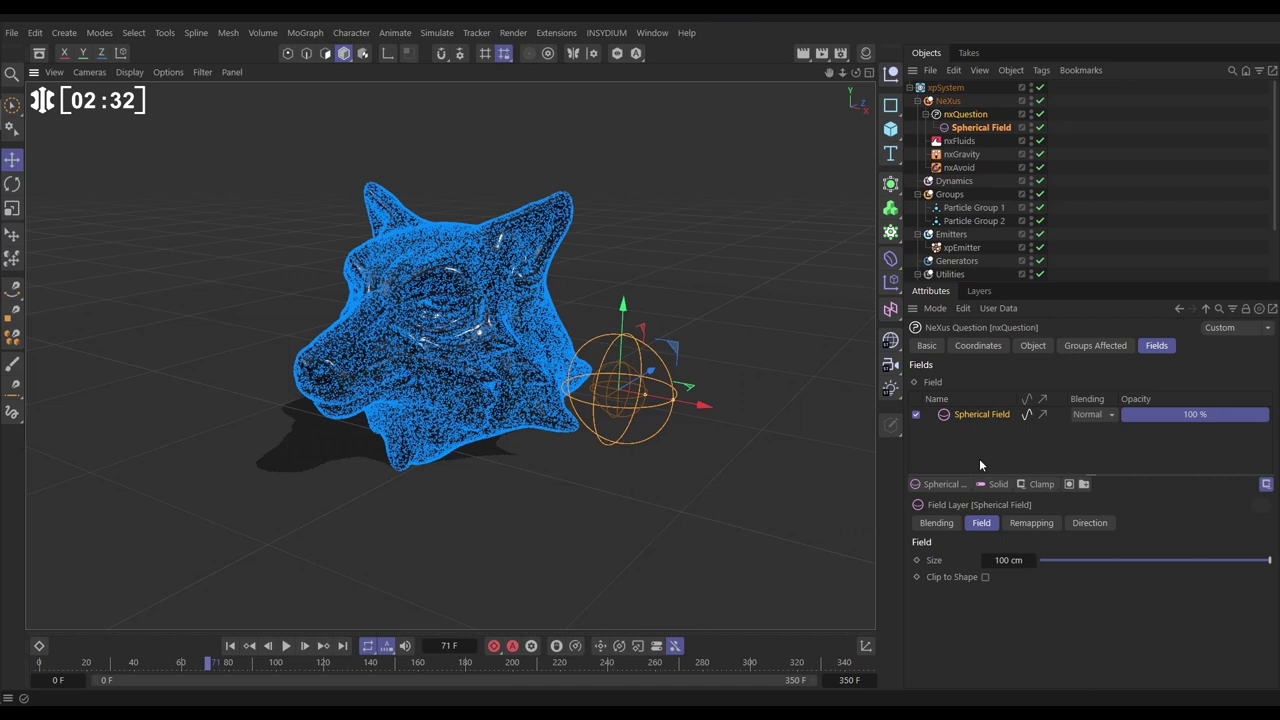
Add a question testing particle Field data greater than 0, reading If Field > 0
left_click(1040, 346)
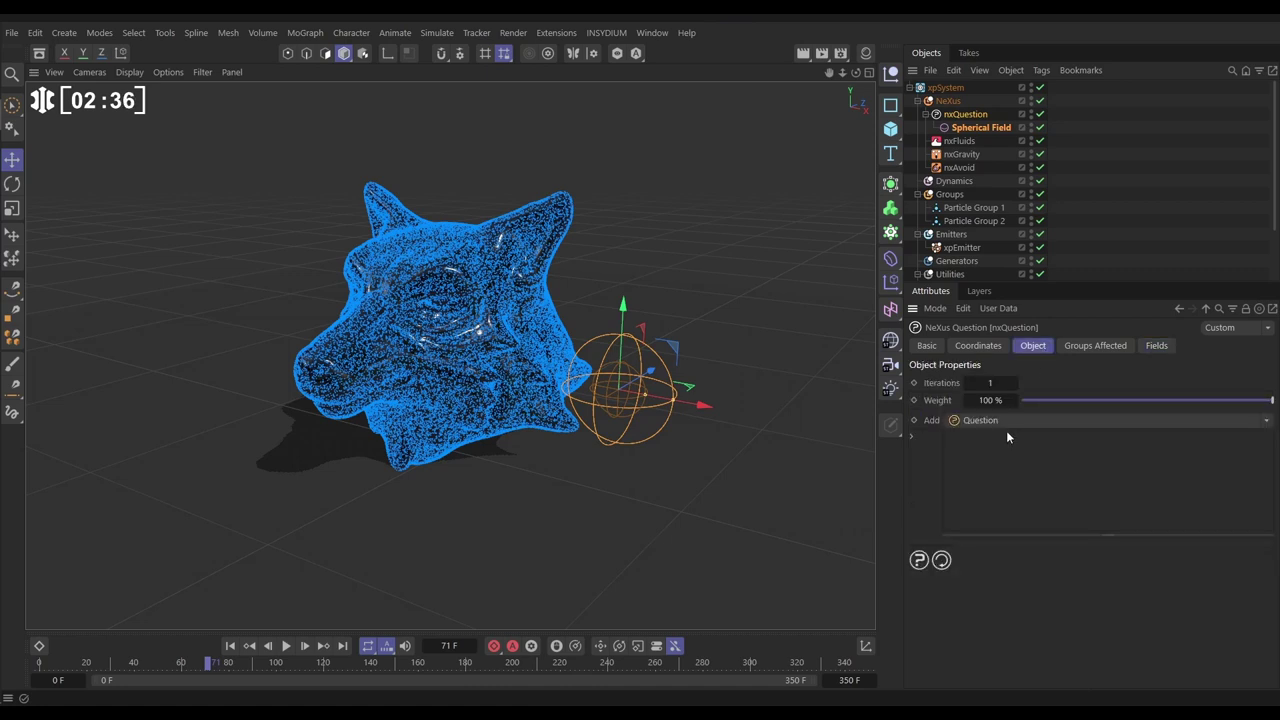
left_click(980, 420)
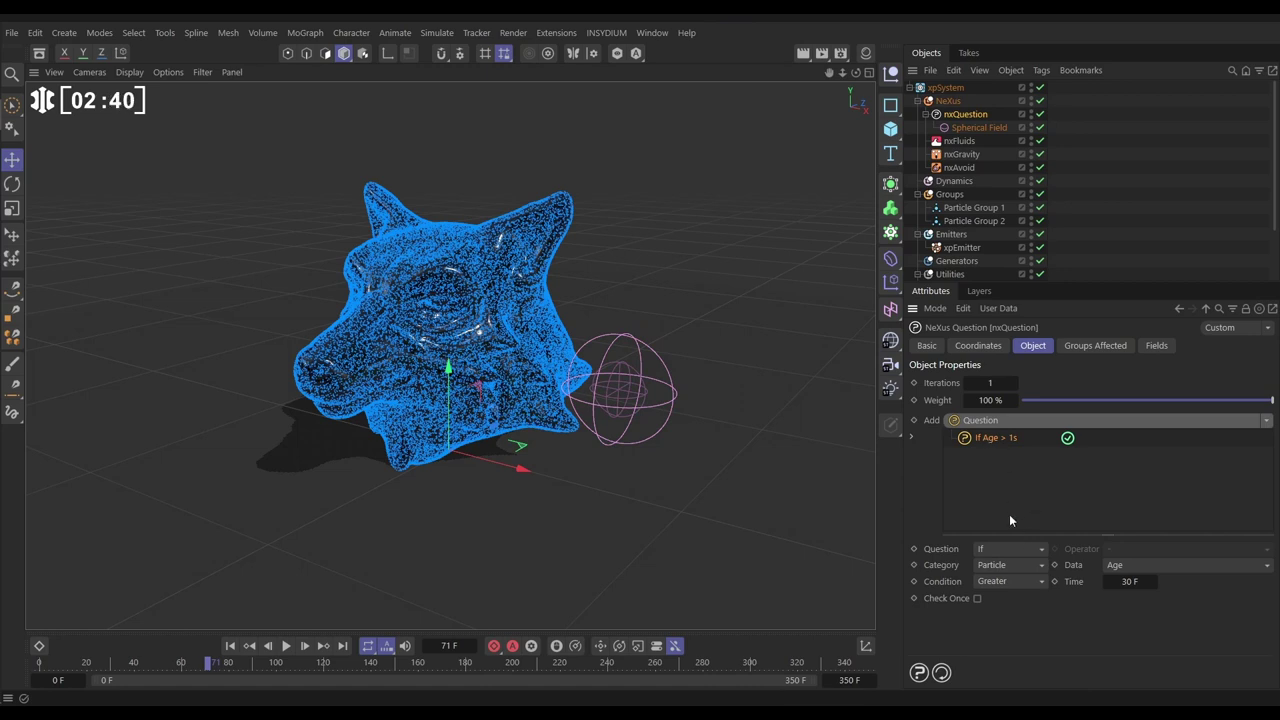
left_click(1122, 567)
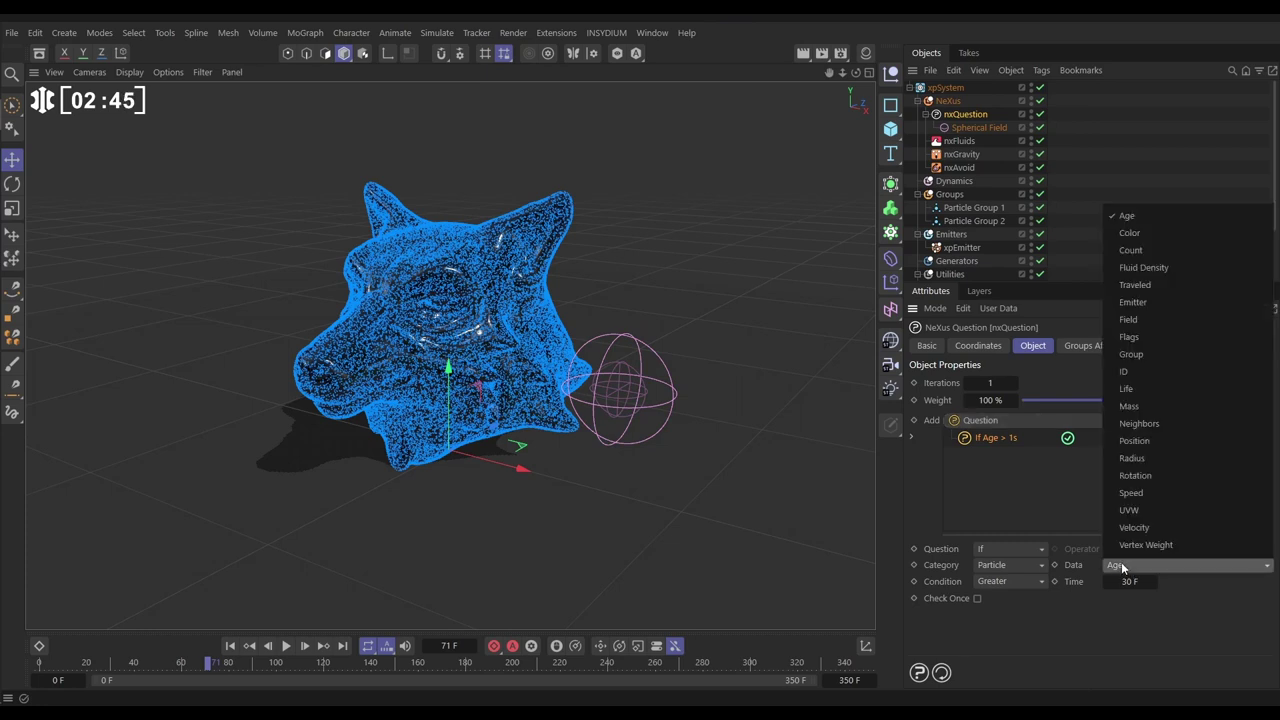
left_click(1137, 324)
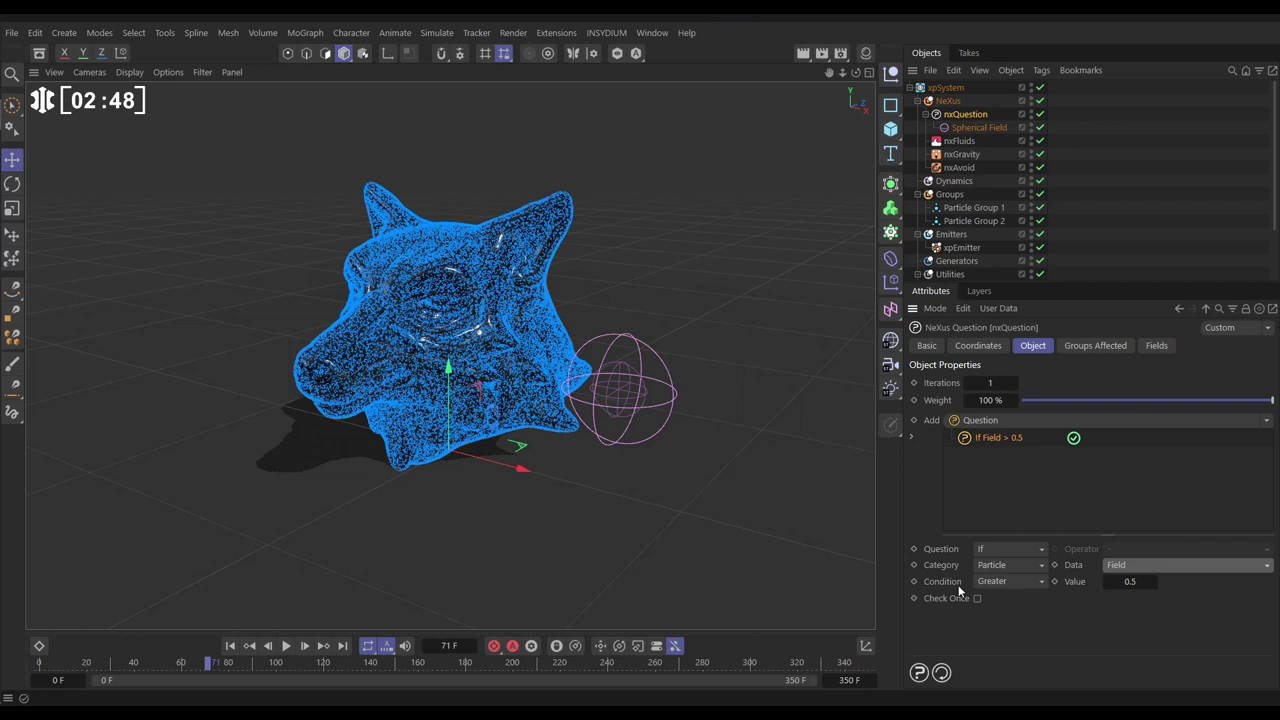
left_click(1124, 582)
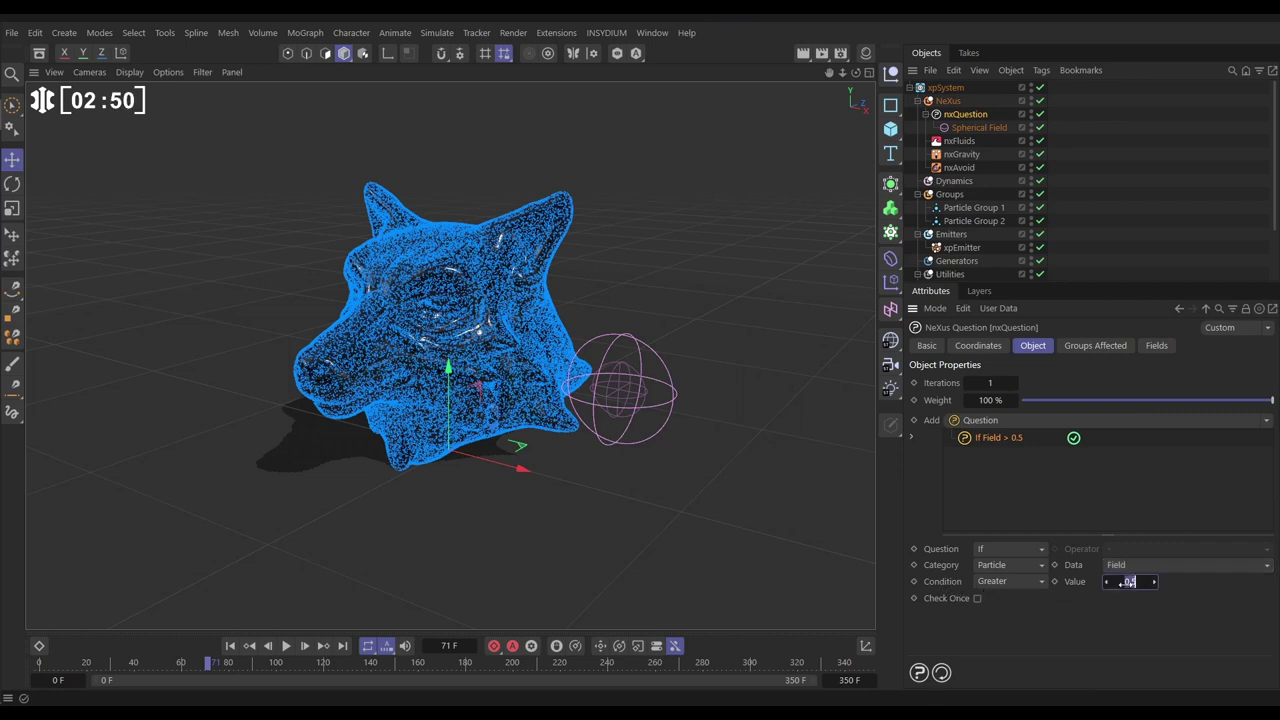
type("0")
key("Return")
Add an action under If Field > 0, switch it from Color to Group, and assign Particle Group 2
left_click(1268, 424)
left_click(1159, 455)
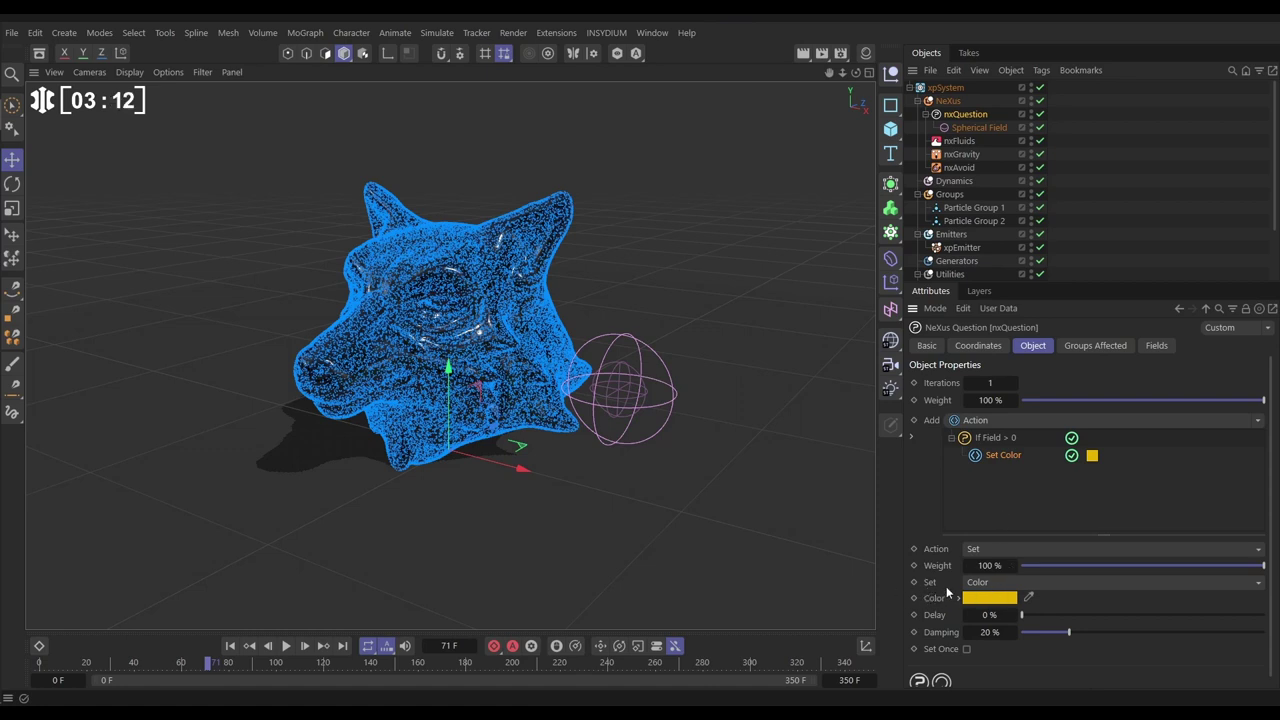
left_click(1002, 585)
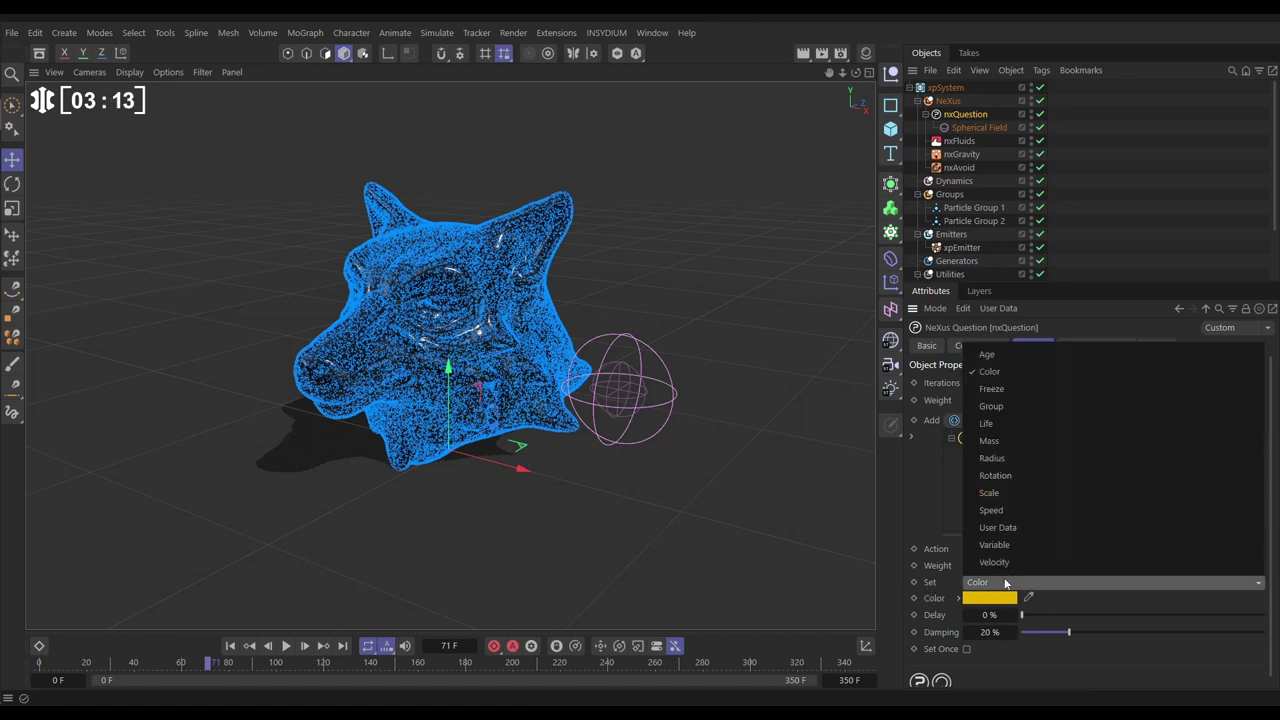
left_click(1009, 407)
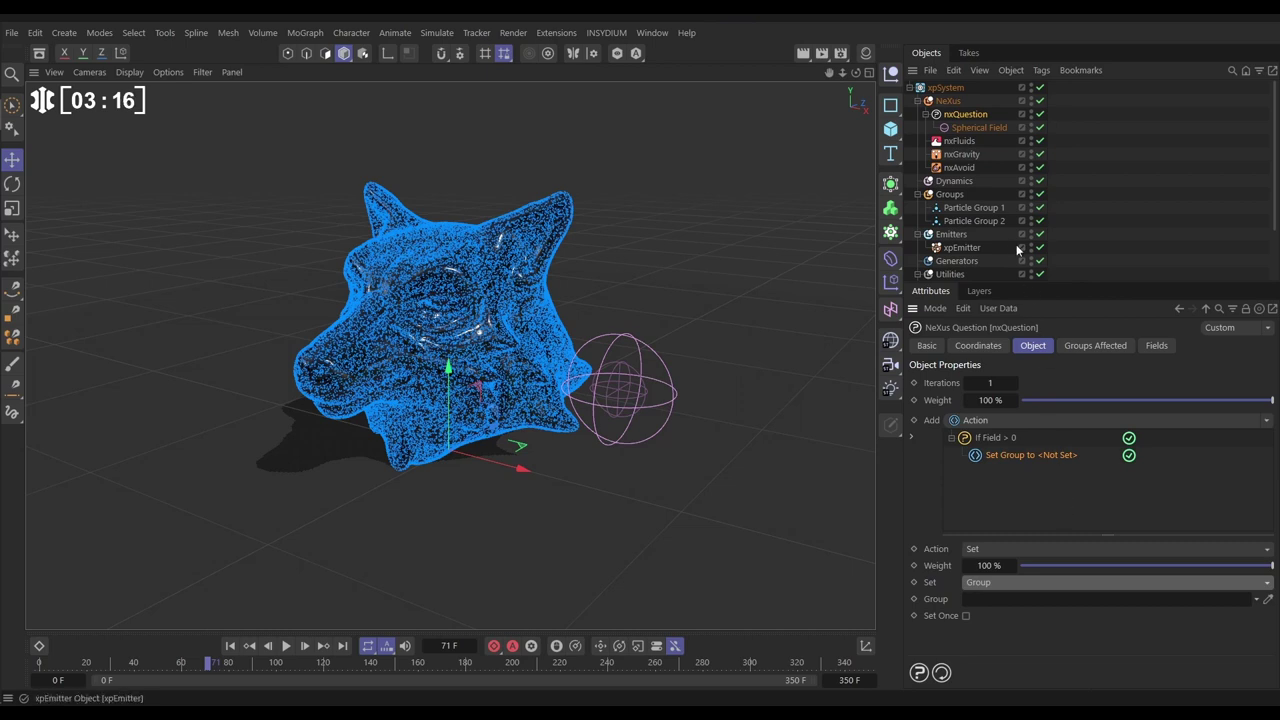
left_click_drag(977, 225, 1026, 381)
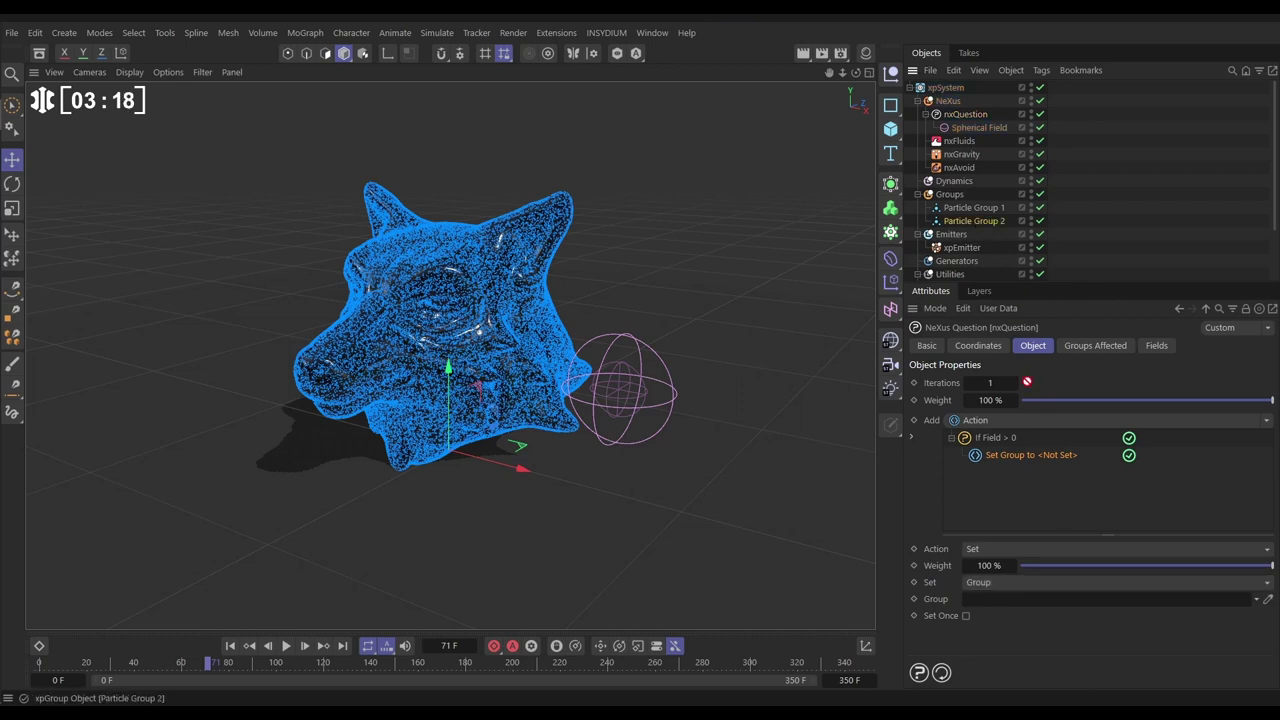
left_click_drag(1030, 582, 1028, 600)
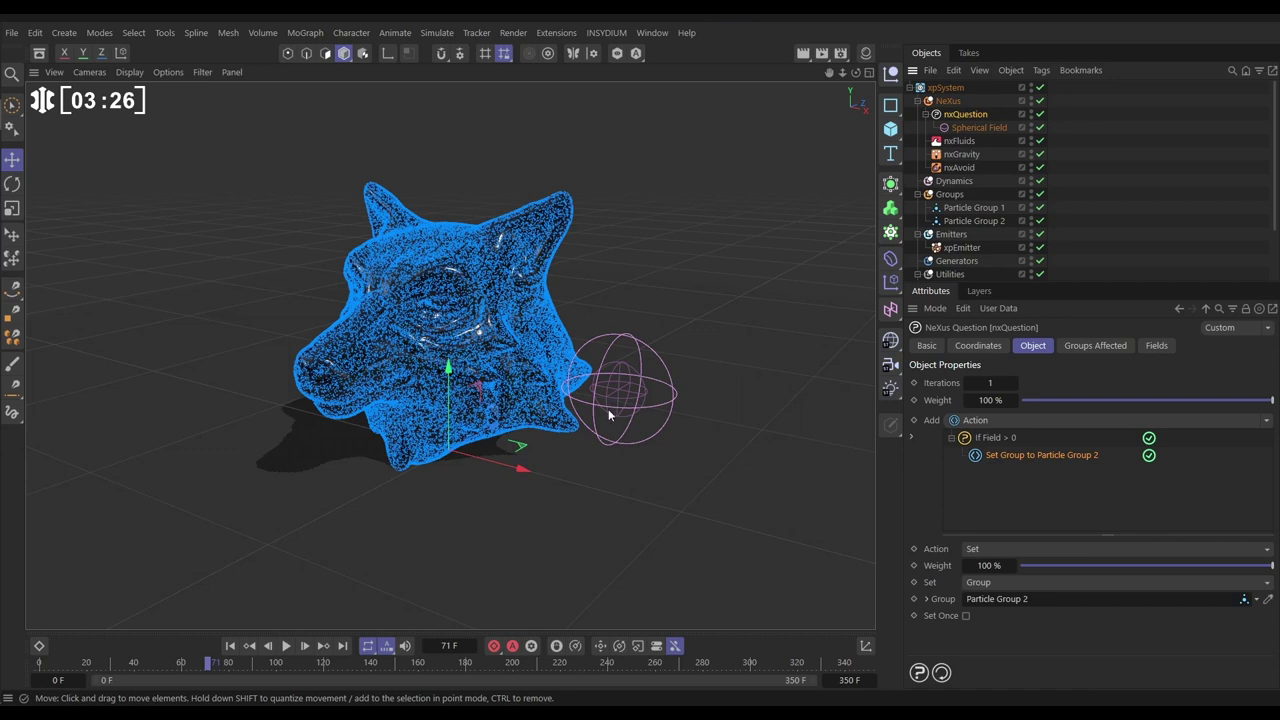
Replay from frame 0 while enlarging the Spherical Field's radius over the wolf head
left_click(230, 646)
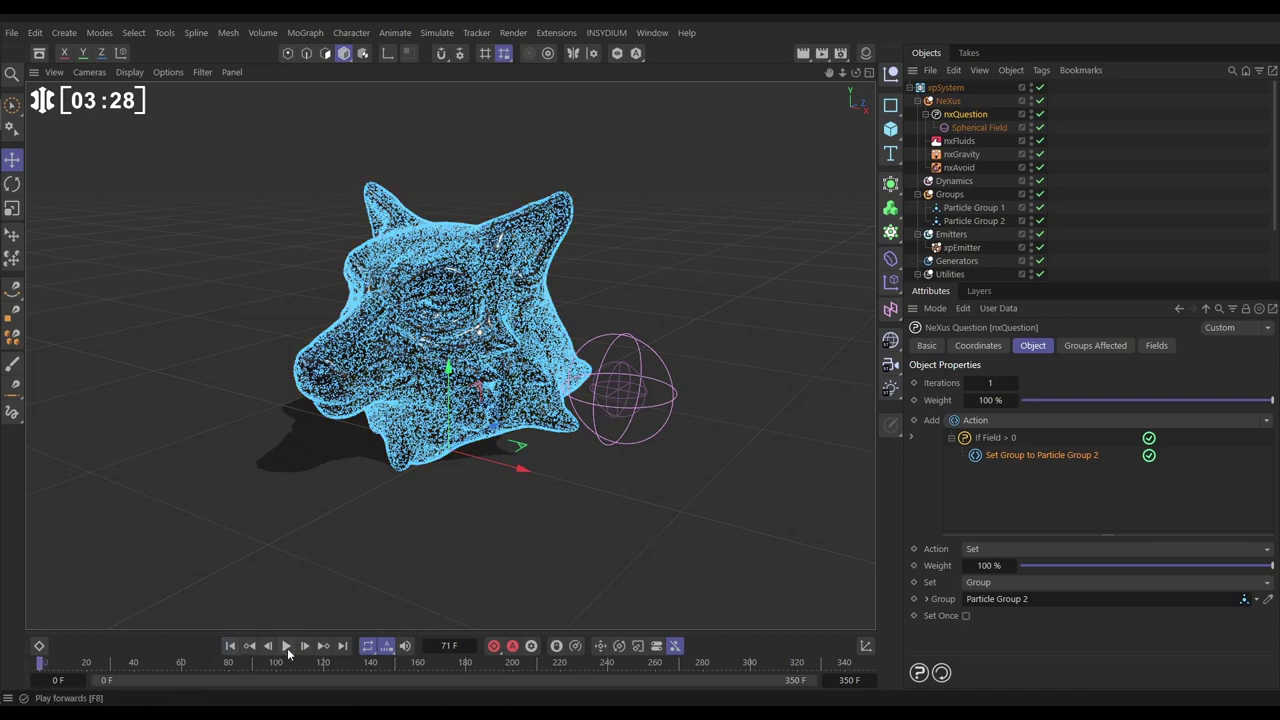
left_click(286, 646)
left_click(976, 128)
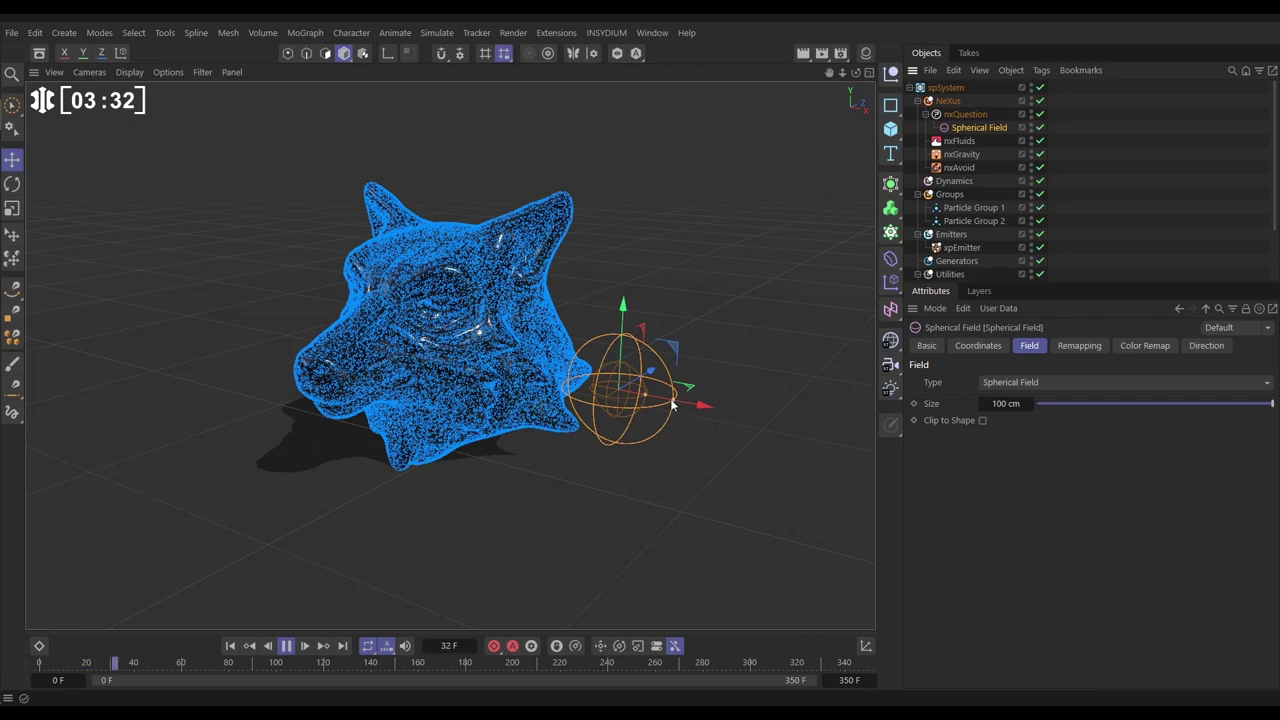
left_click_drag(672, 404, 869, 508)
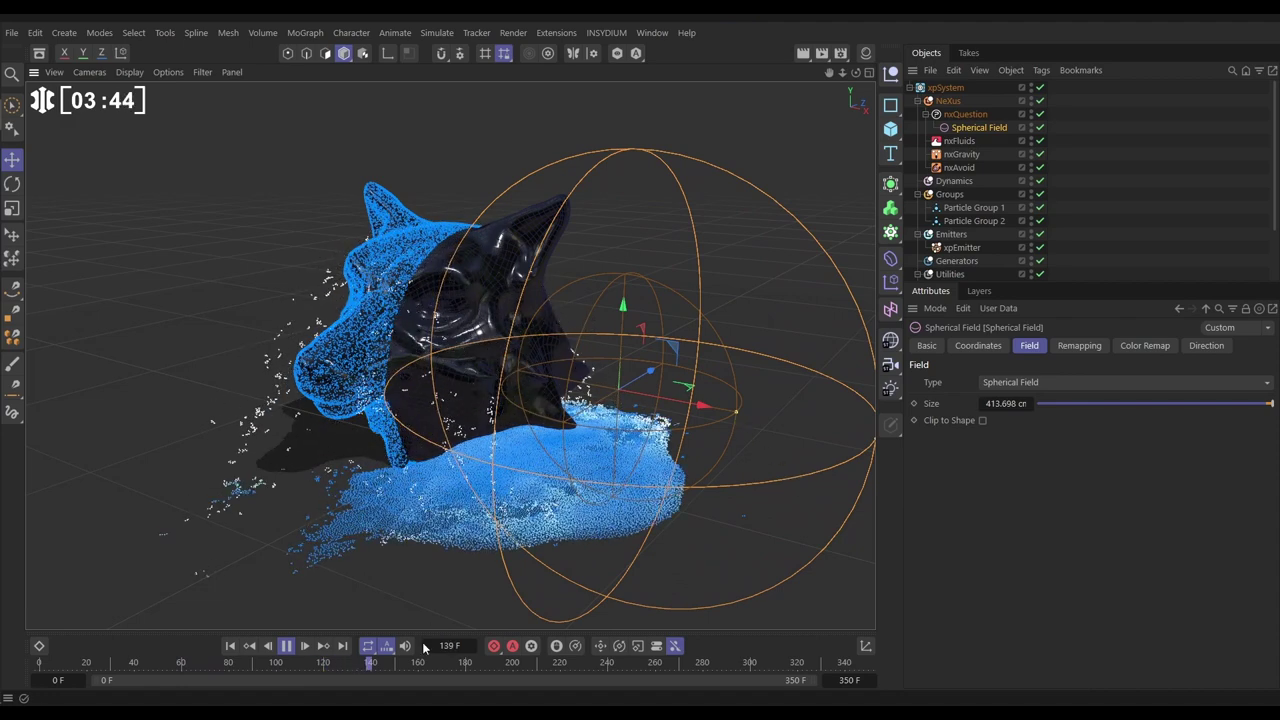
Settle the sphere at about 308.5 cm and replay until particles pool by frame 81
left_click(288, 647)
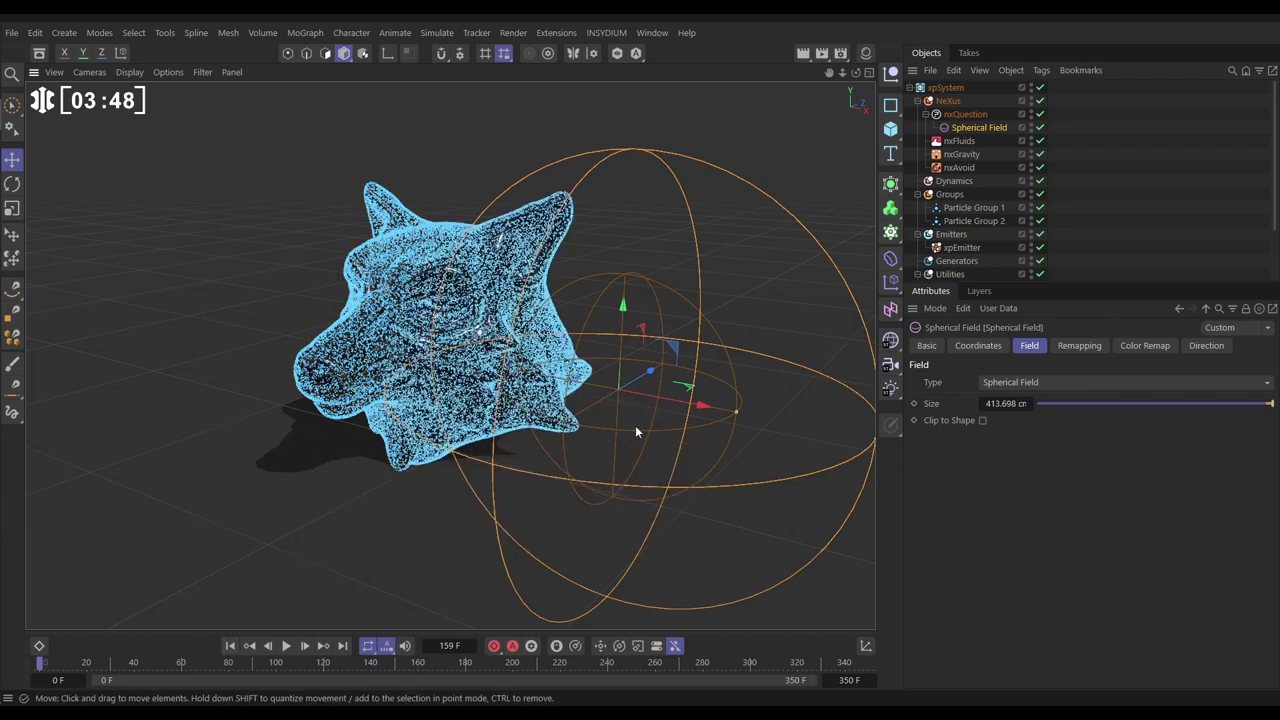
left_click_drag(635, 428, 779, 426, "alt")
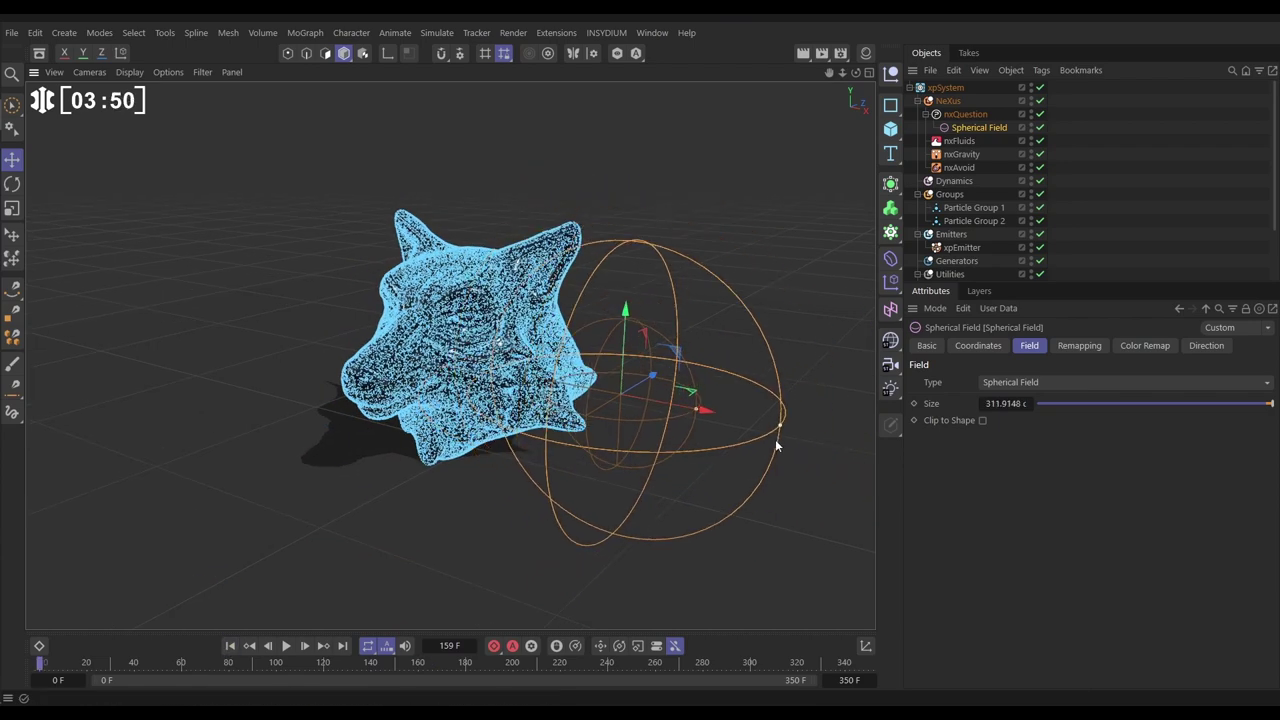
left_click(286, 647)
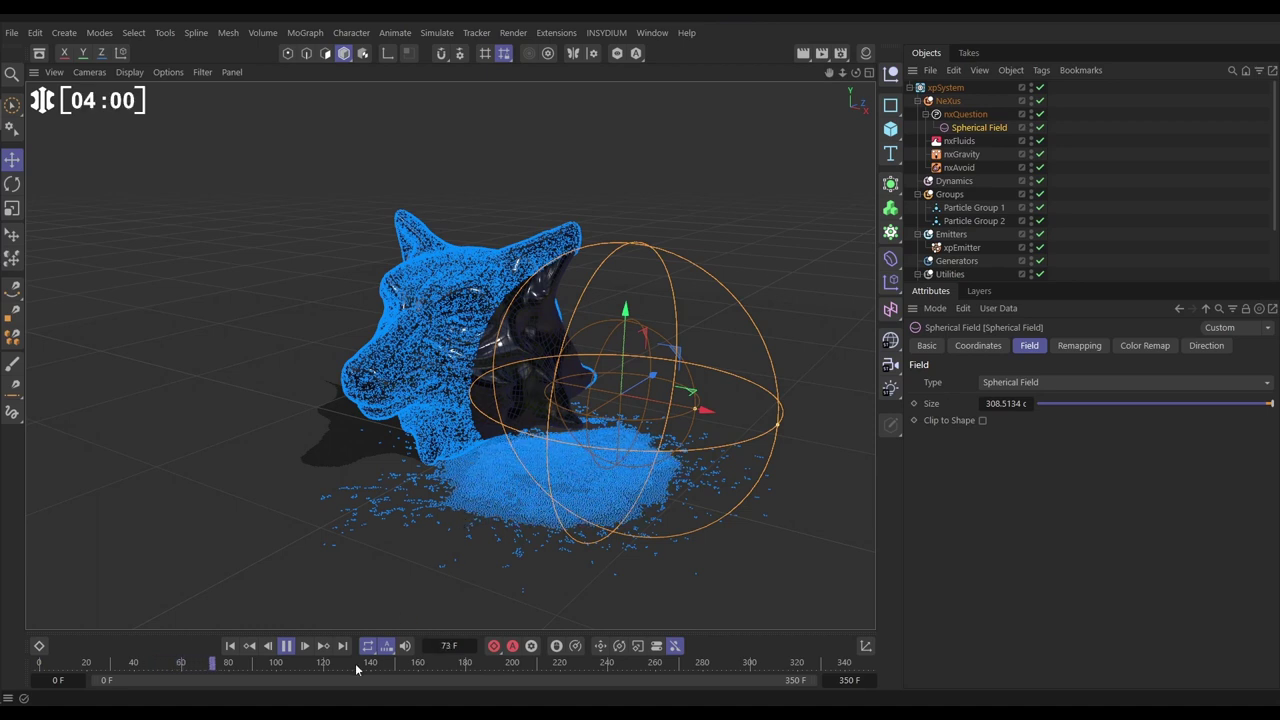
left_click(286, 645)
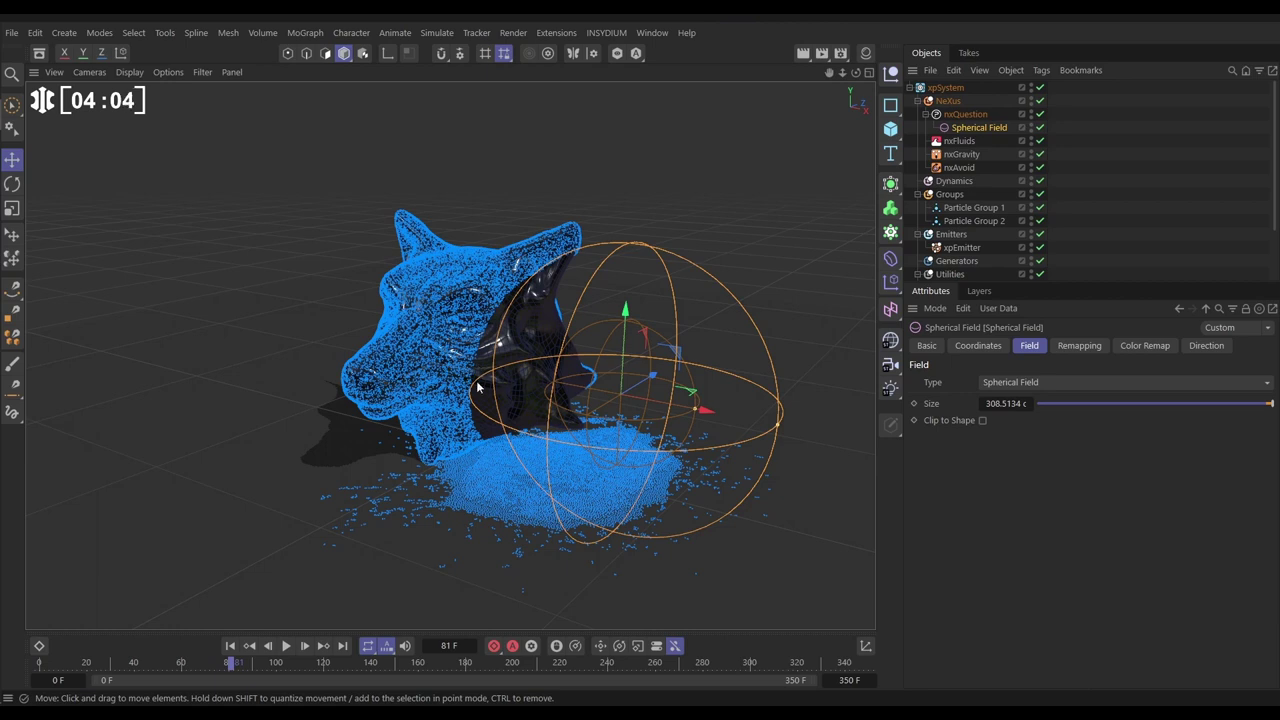
Add an If Age > 1s question under If Field > 0 and nest Set Group beneath it
left_click(965, 115)
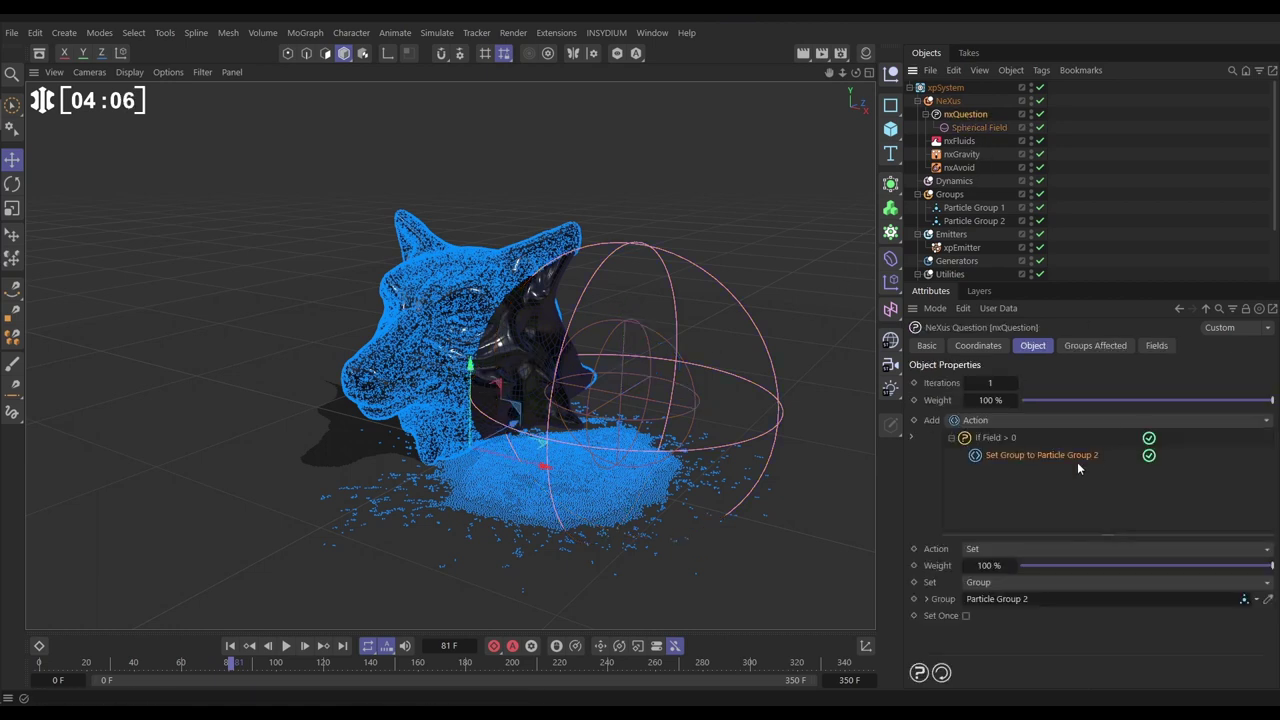
left_click(987, 440)
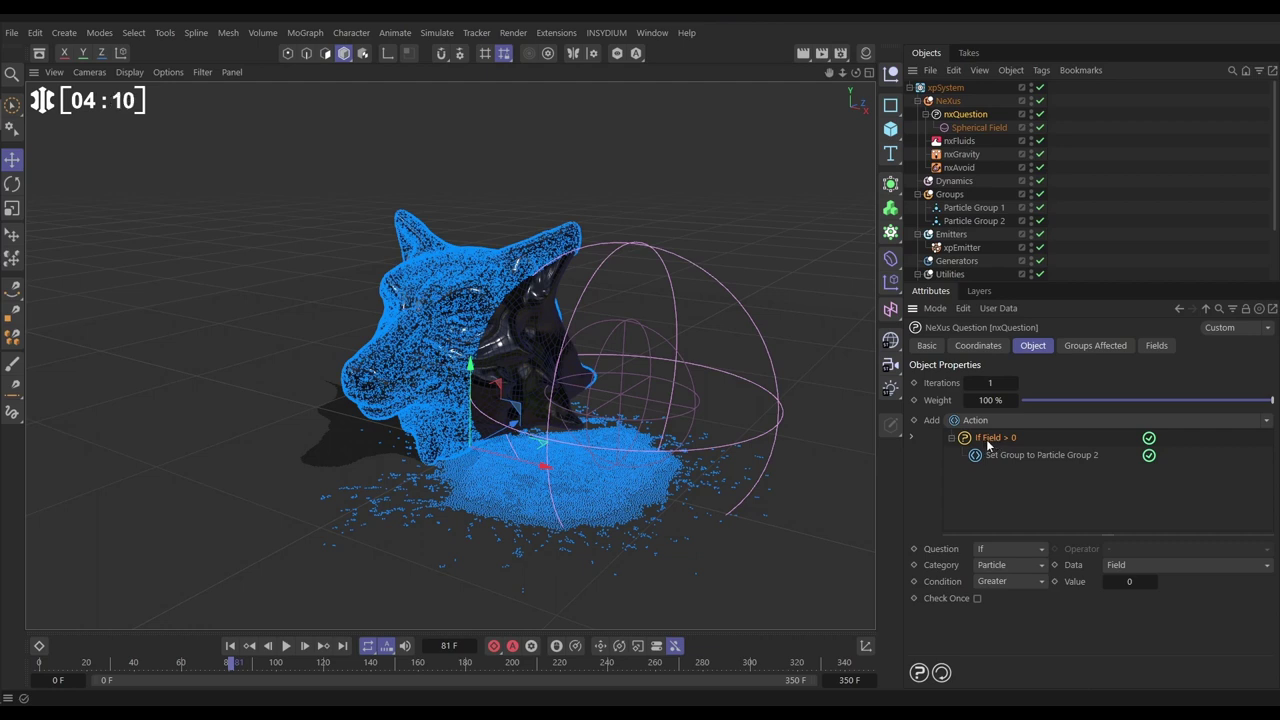
left_click(1267, 424)
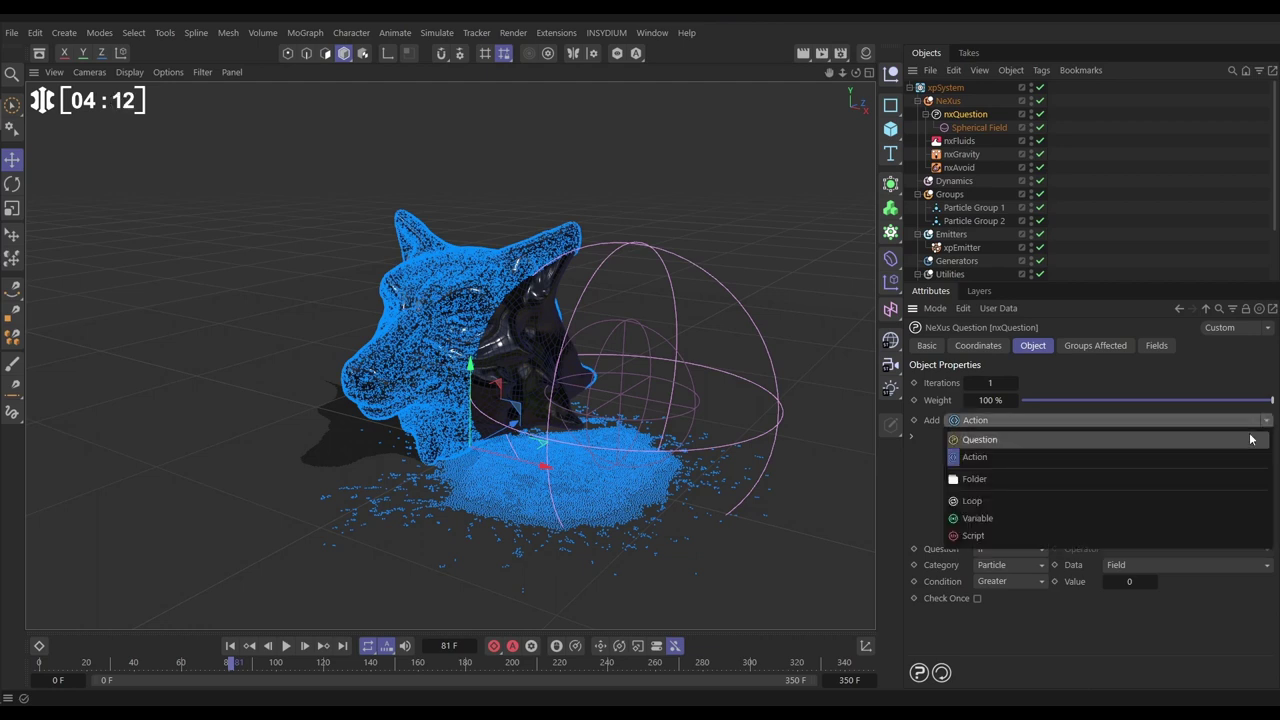
left_click(1230, 459)
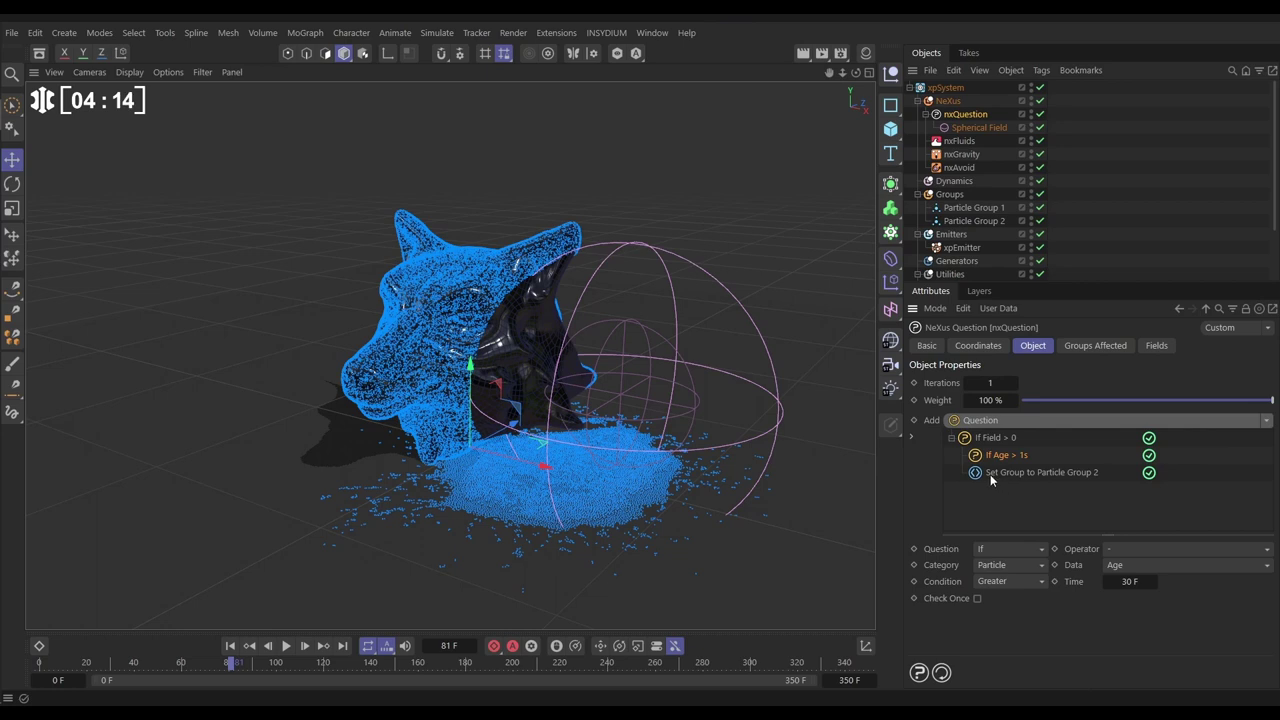
left_click_drag(1004, 472, 1010, 458)
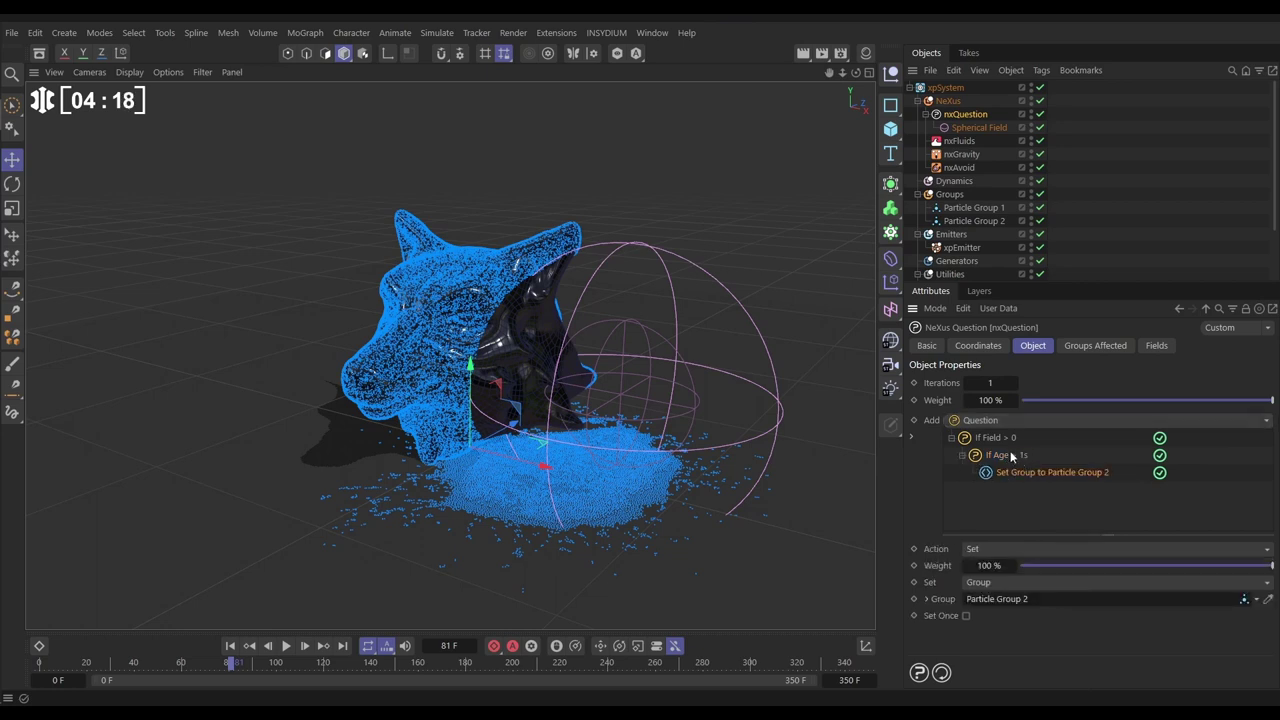
Set the age question's operator to AND
left_click(1008, 455)
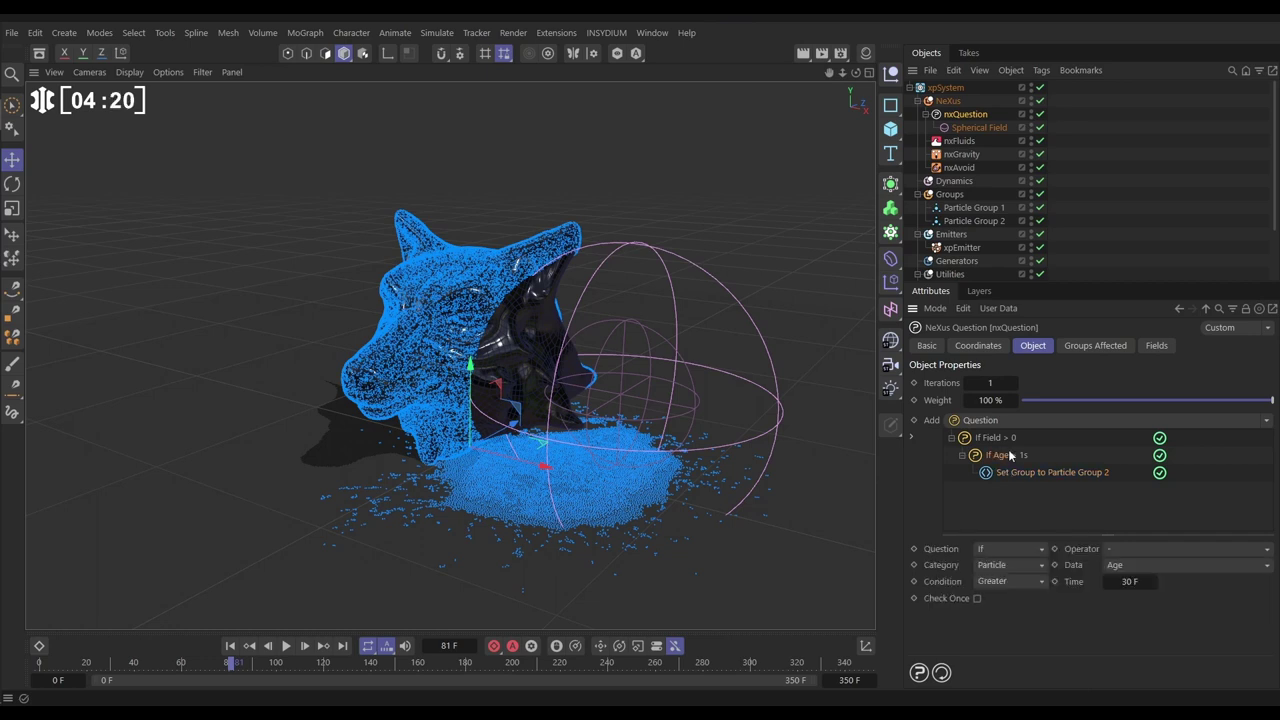
left_click(1115, 548)
left_click(1122, 582)
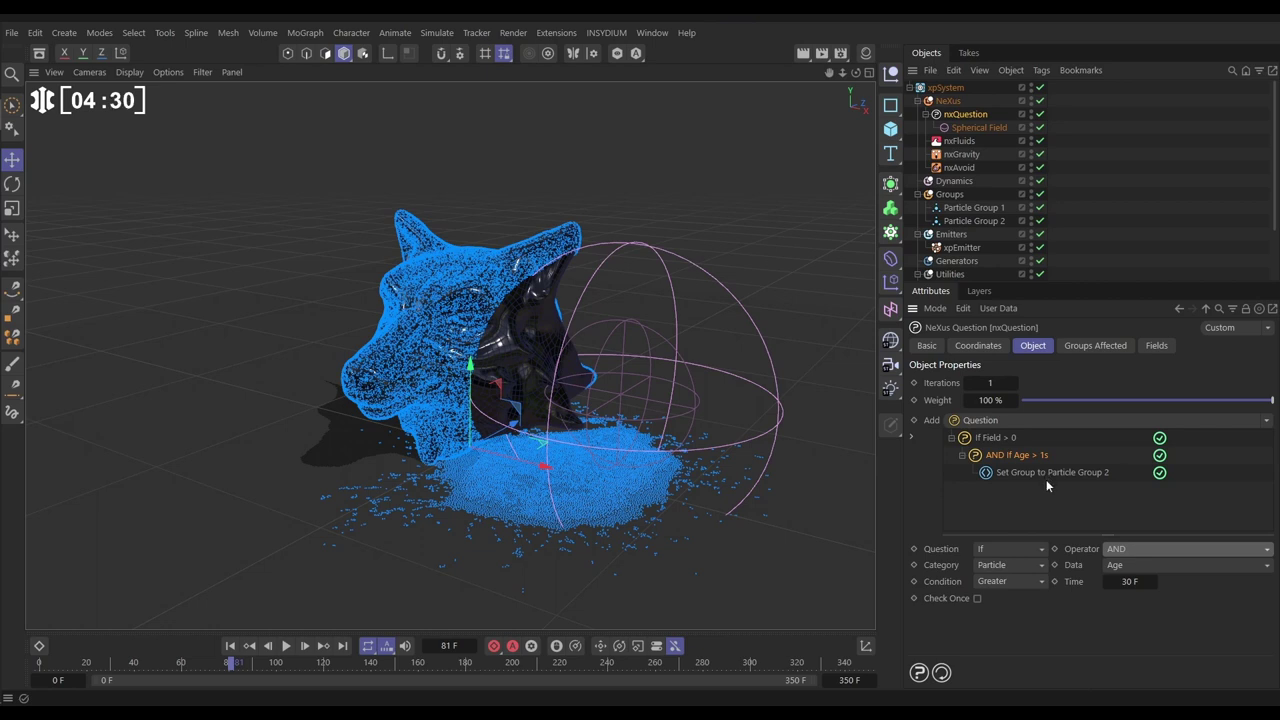
Change the second condition to a Math Random check with Time Variation None
left_click(993, 569)
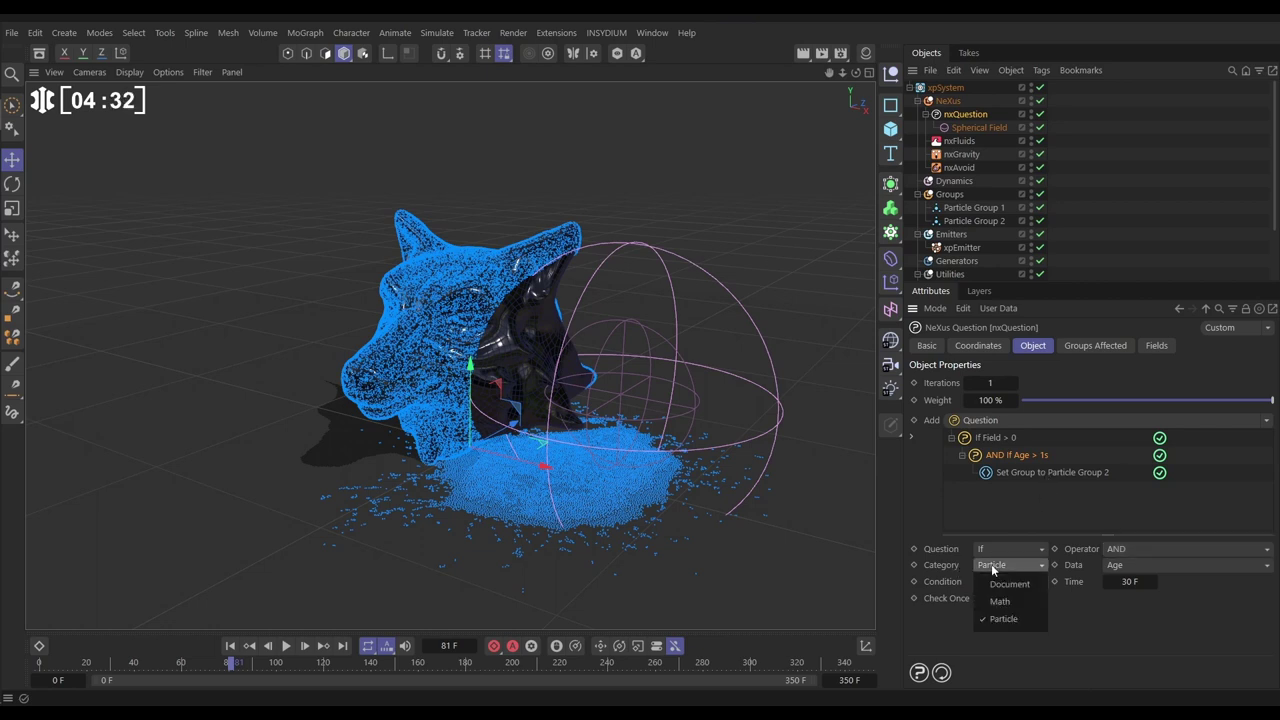
left_click(1000, 603)
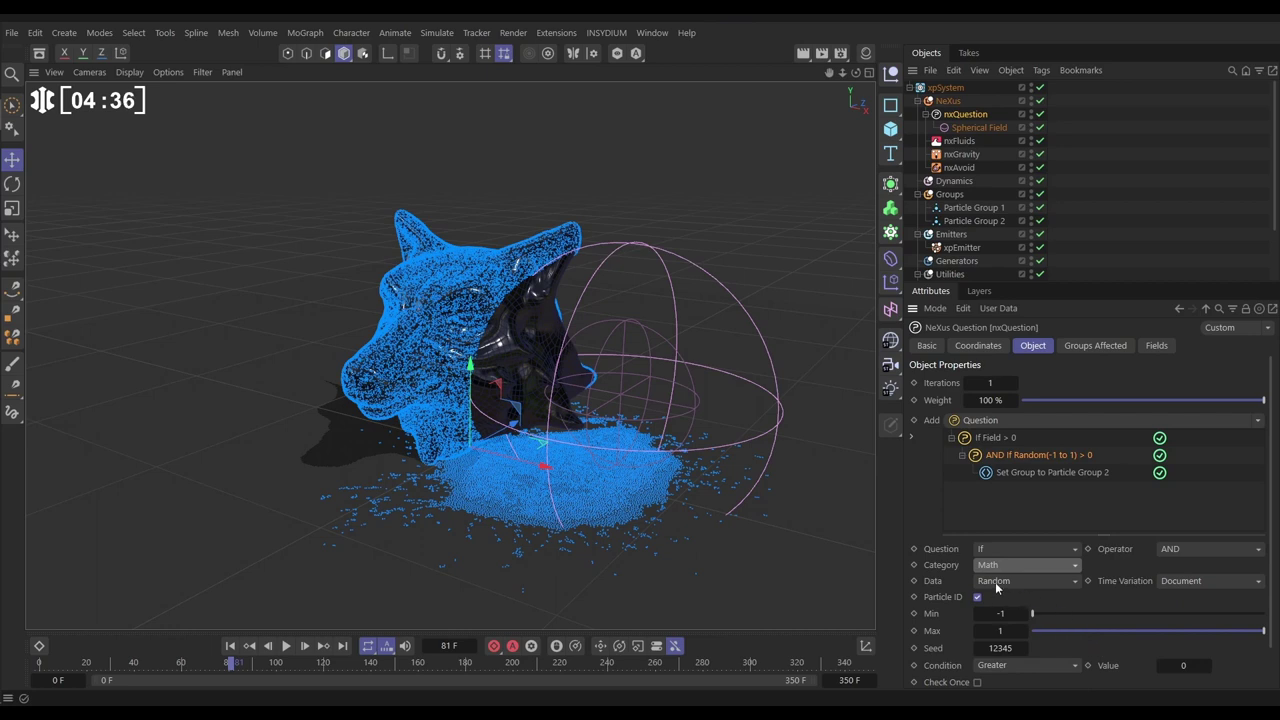
left_click(1166, 584)
left_click(1178, 597)
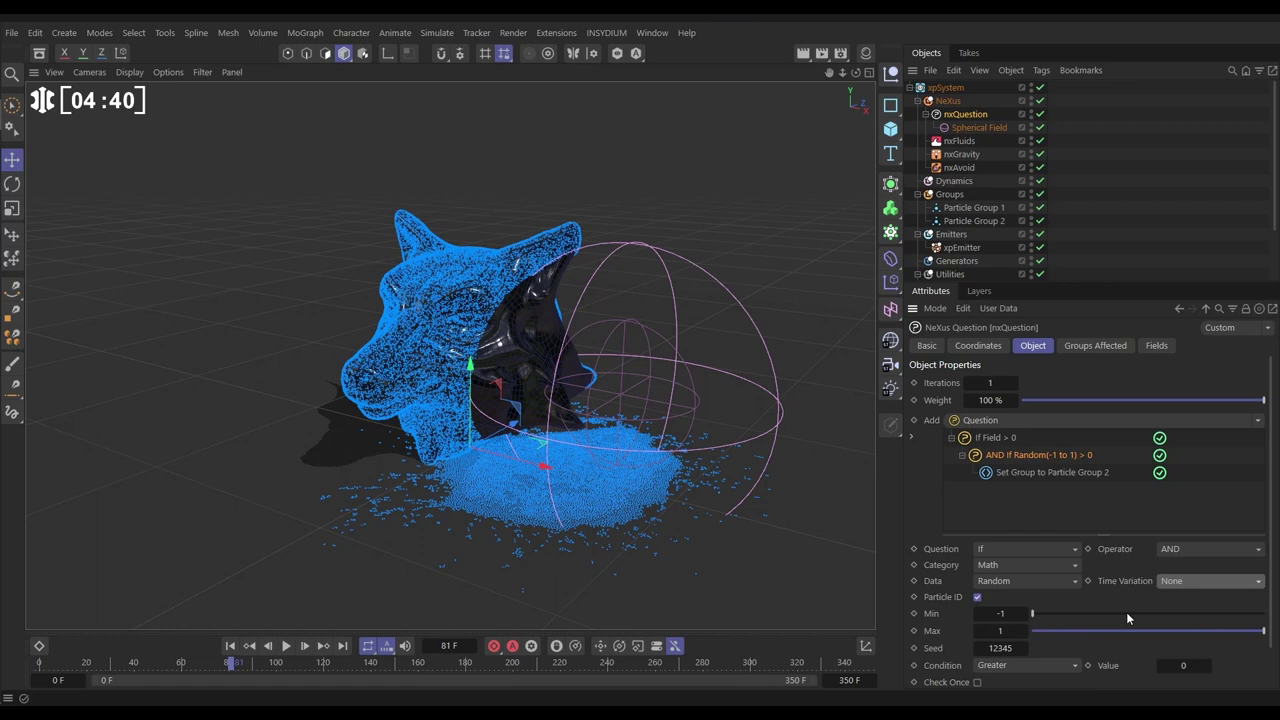
Set the random range to Min -100 and Max 100
left_click(1000, 614)
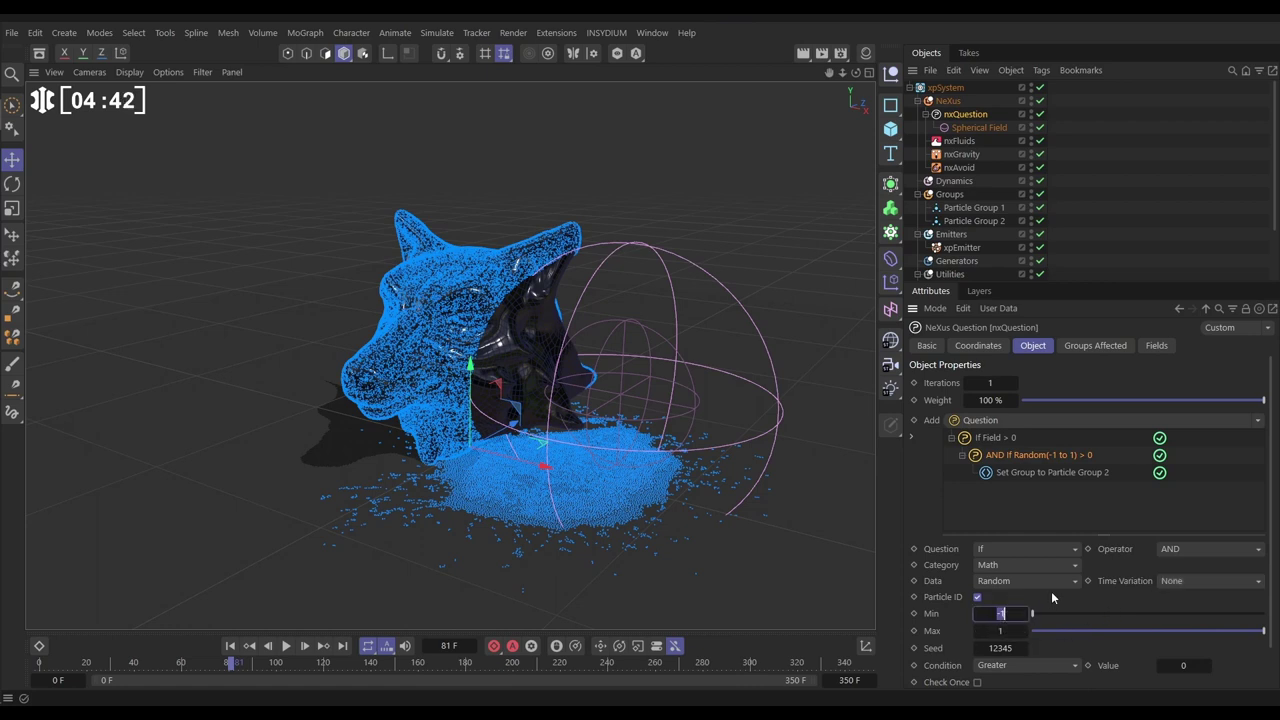
type("-100")
key("Tab")
type("100")
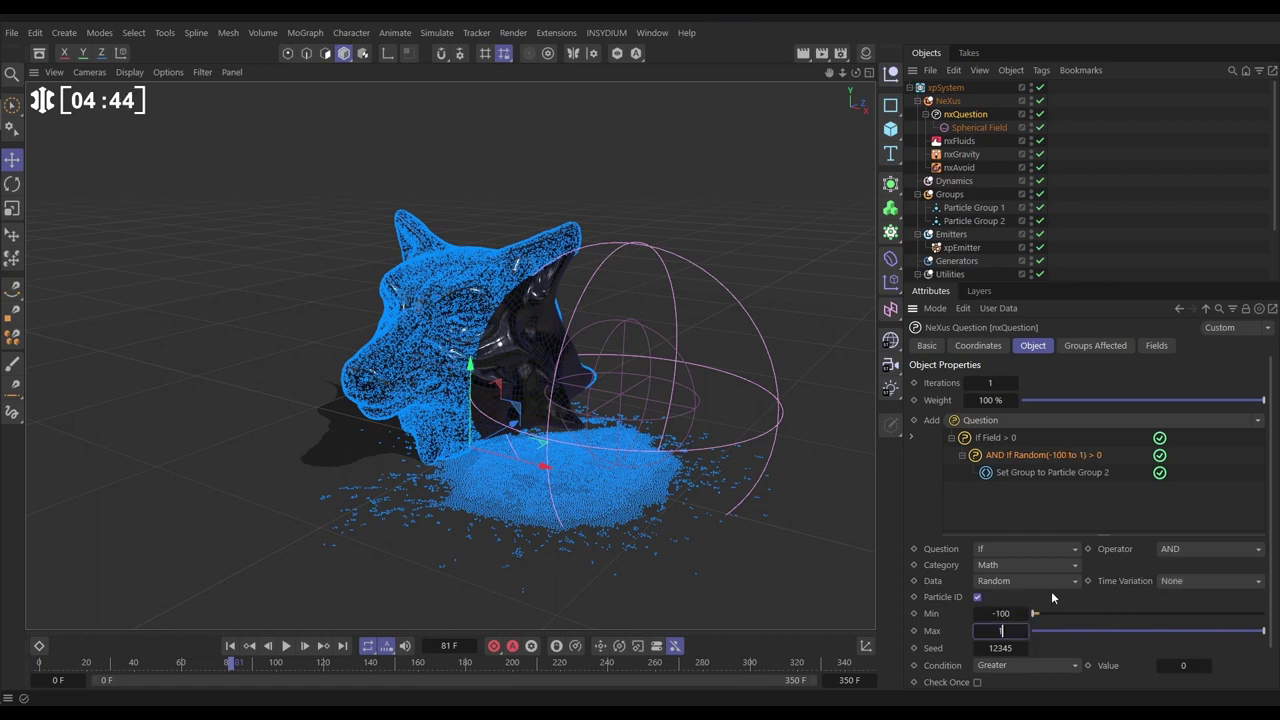
key("Return")
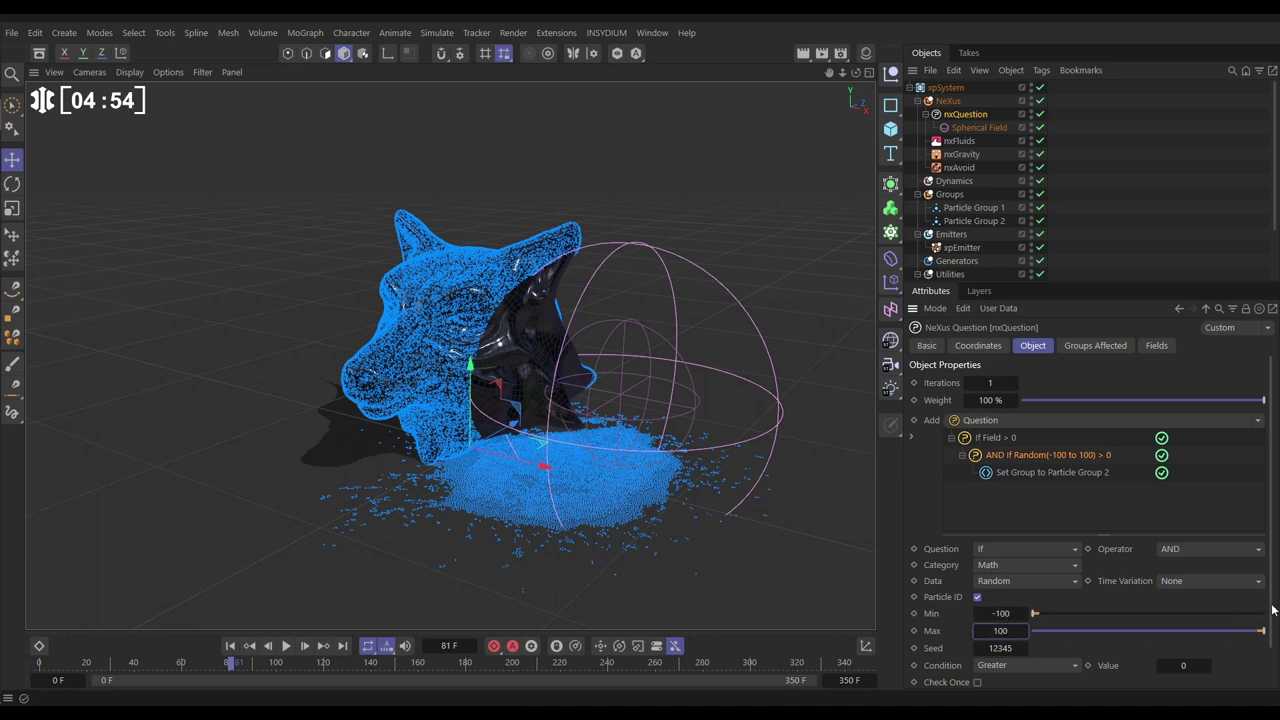
scroll(1053, 495, "down", 1)
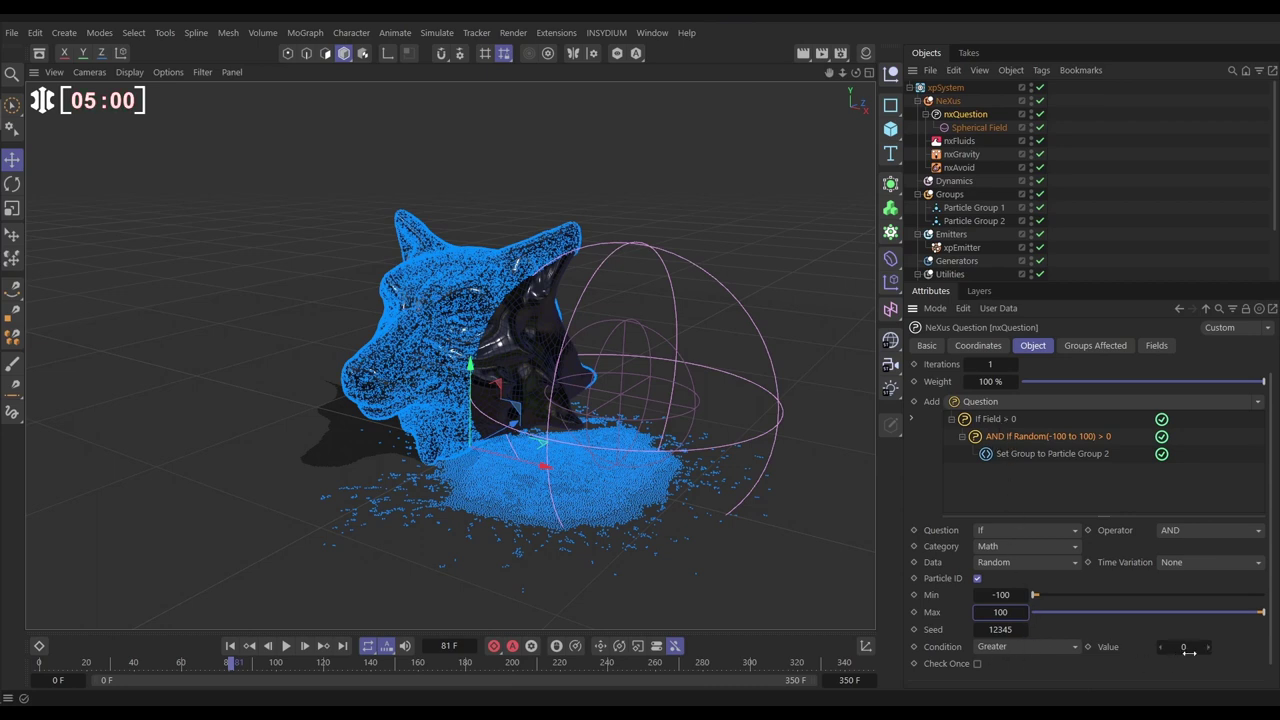
Replay the simulation from frame 0 and pause it around frame 42
left_click(230, 645)
left_click(286, 645)
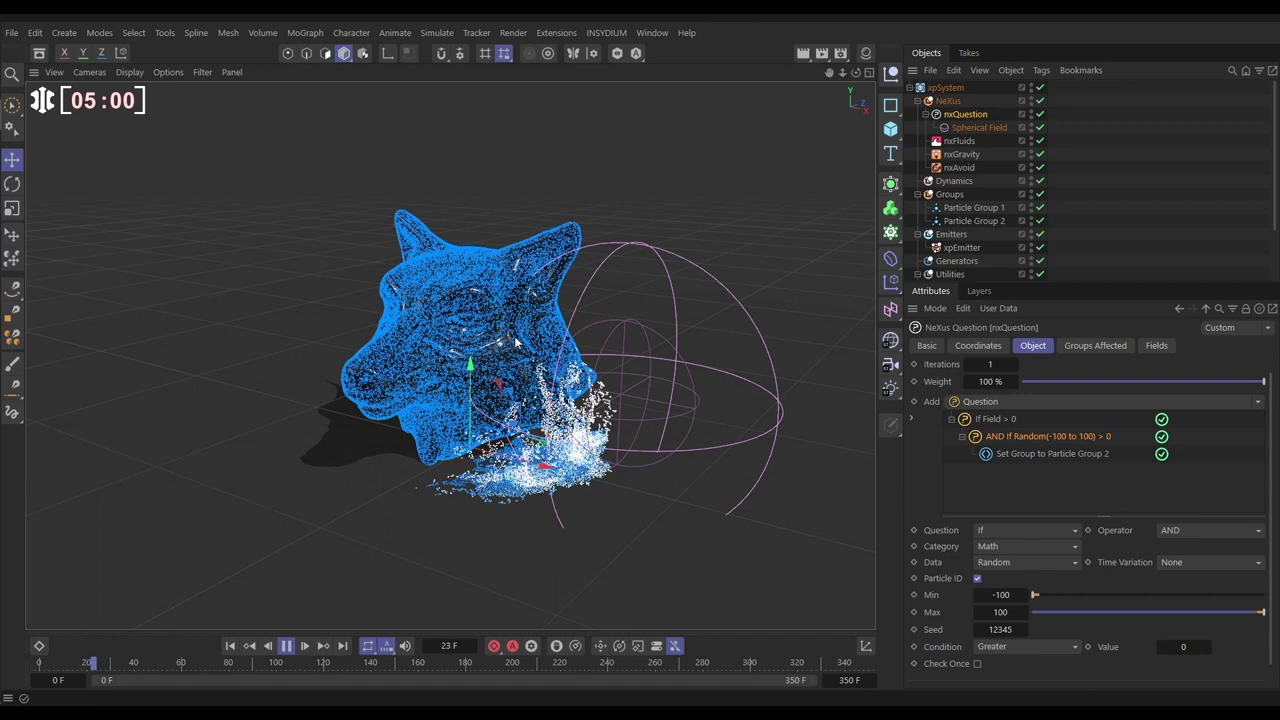
left_click(286, 645)
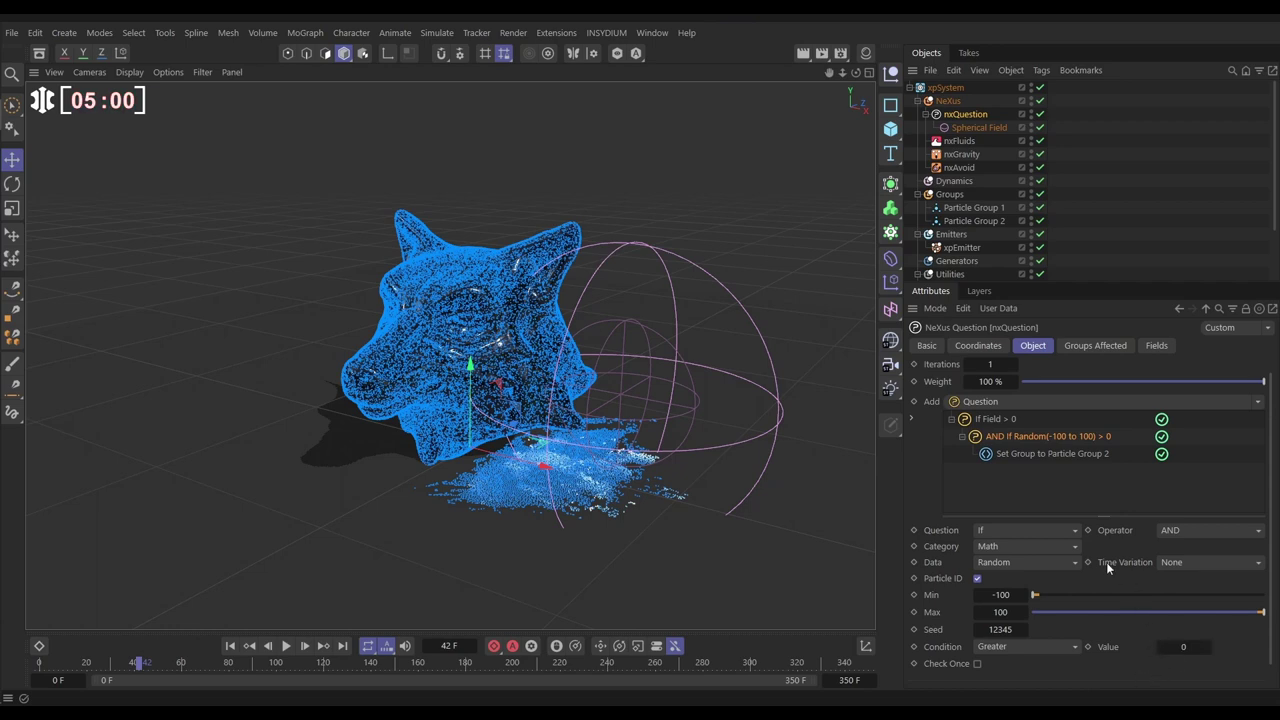
Set the random check to vary per particle with value 80, then replay from the start
left_click(1167, 563)
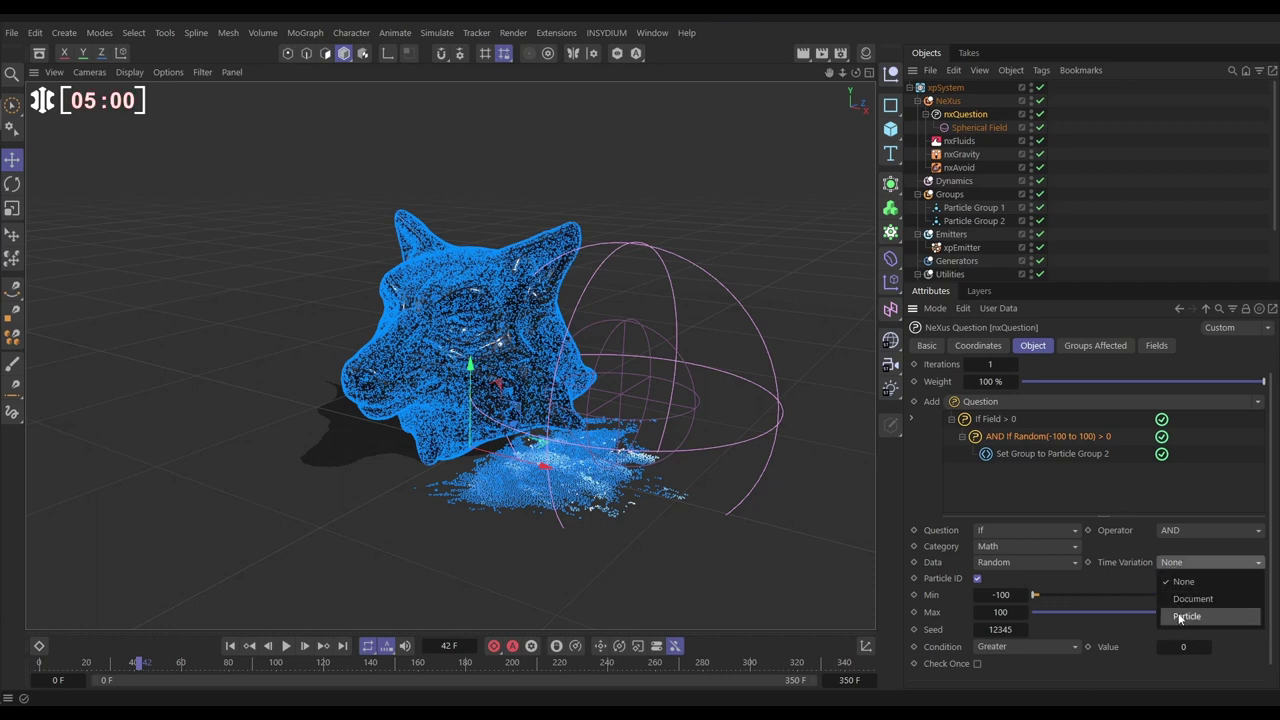
left_click(1178, 617)
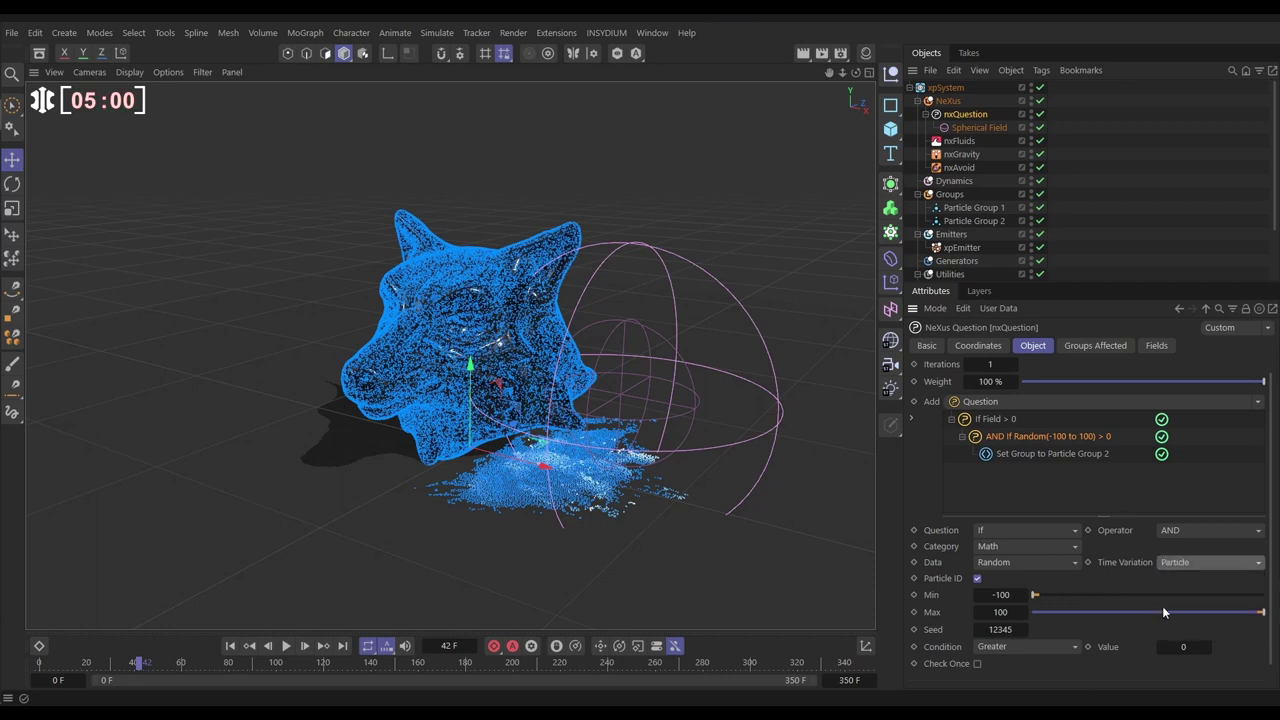
left_click(1165, 648)
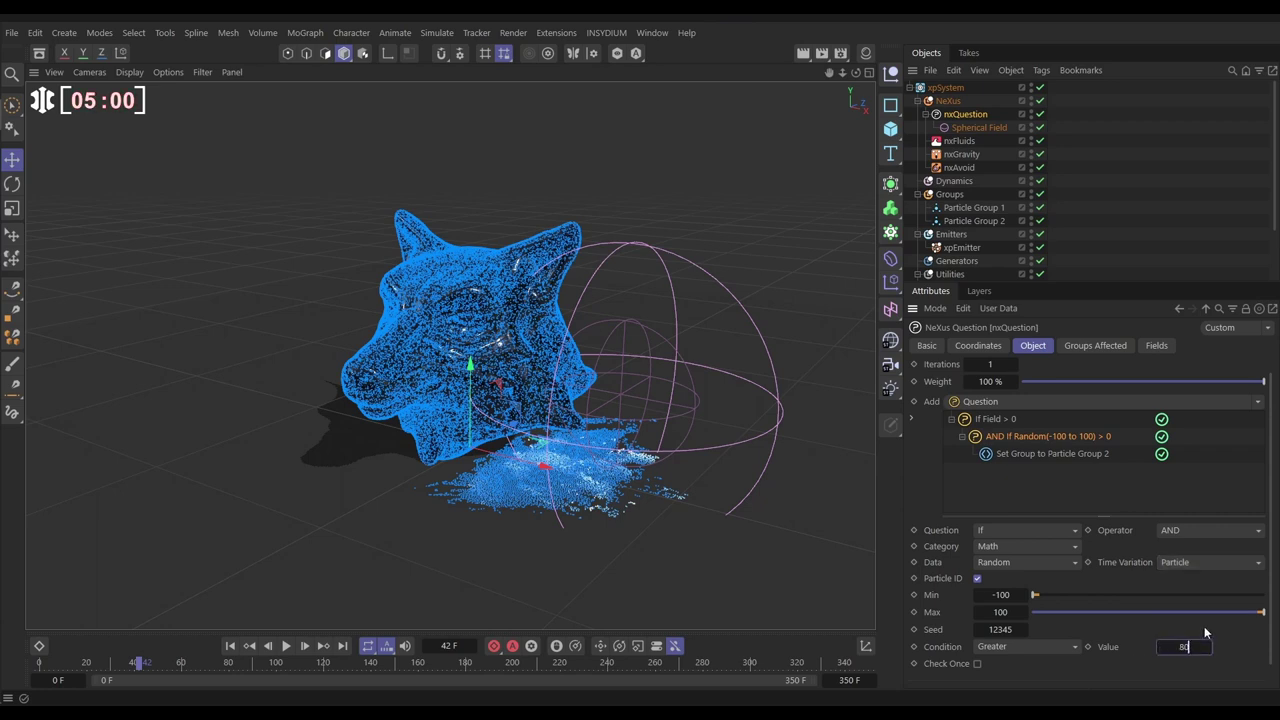
key("Return")
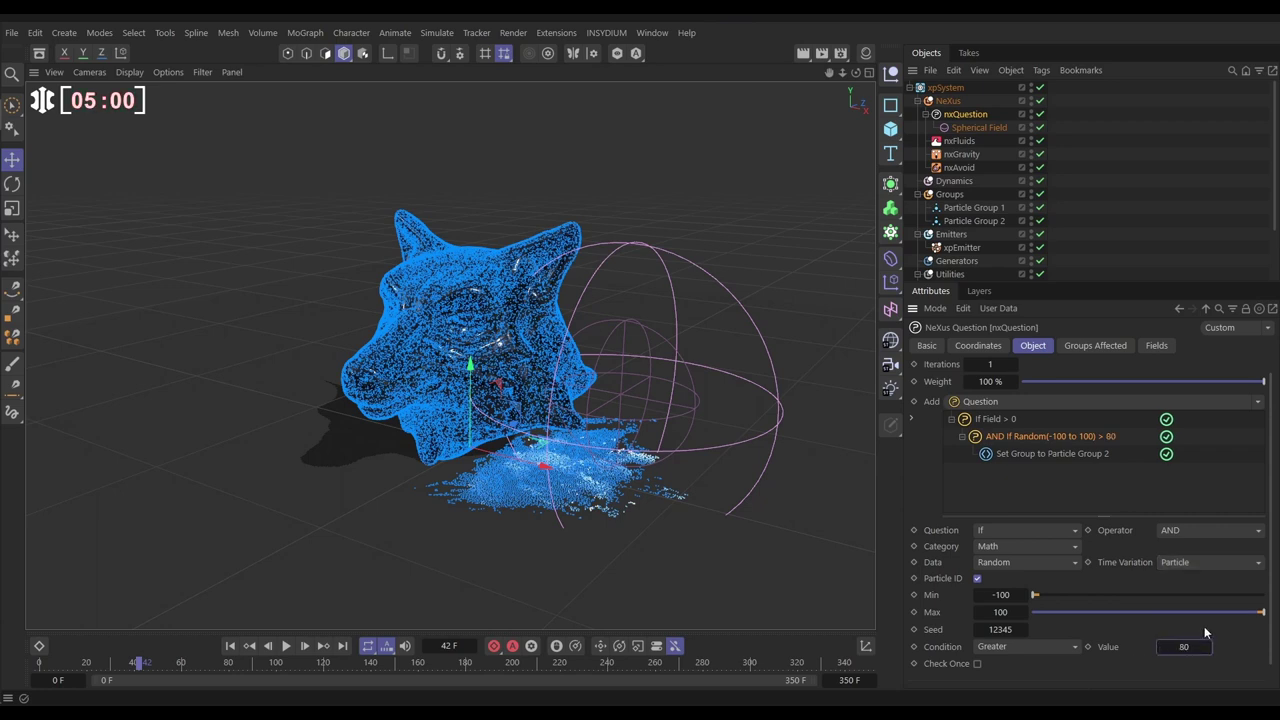
left_click(230, 646)
left_click(287, 646)
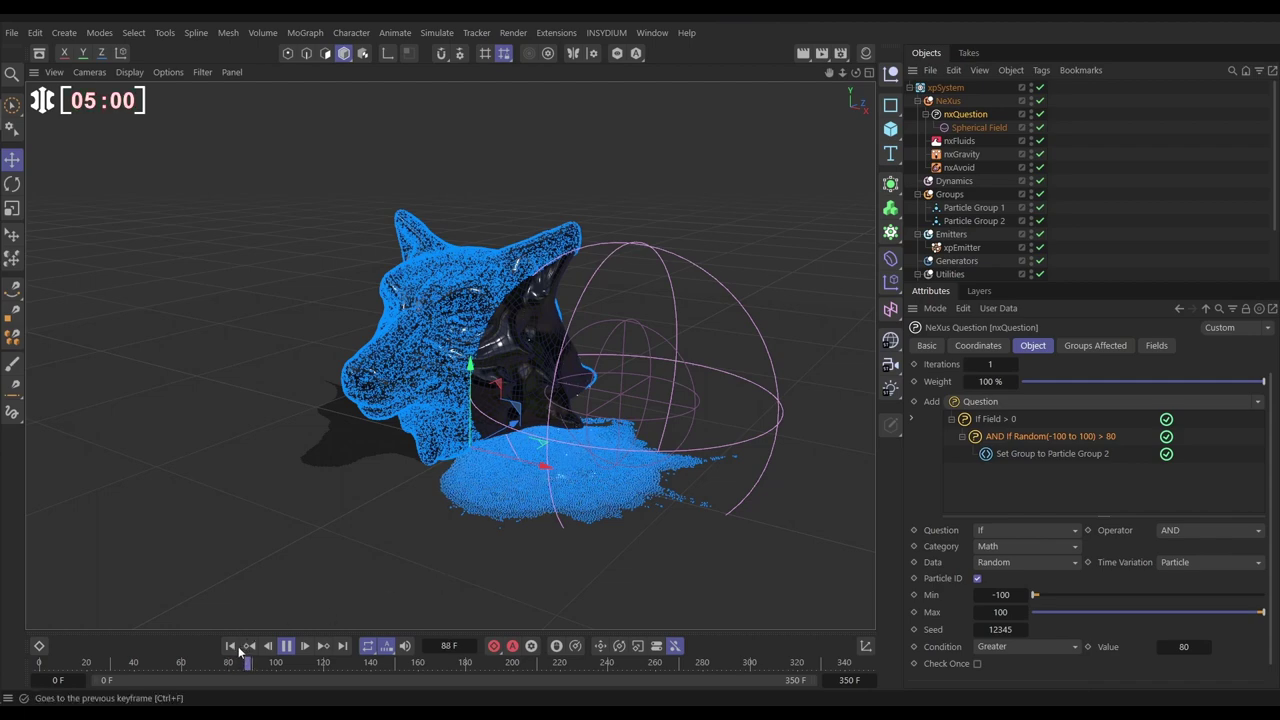
Restart playback and enlarge the Spherical Field to about 498 cm in the viewport
key("shift+f")
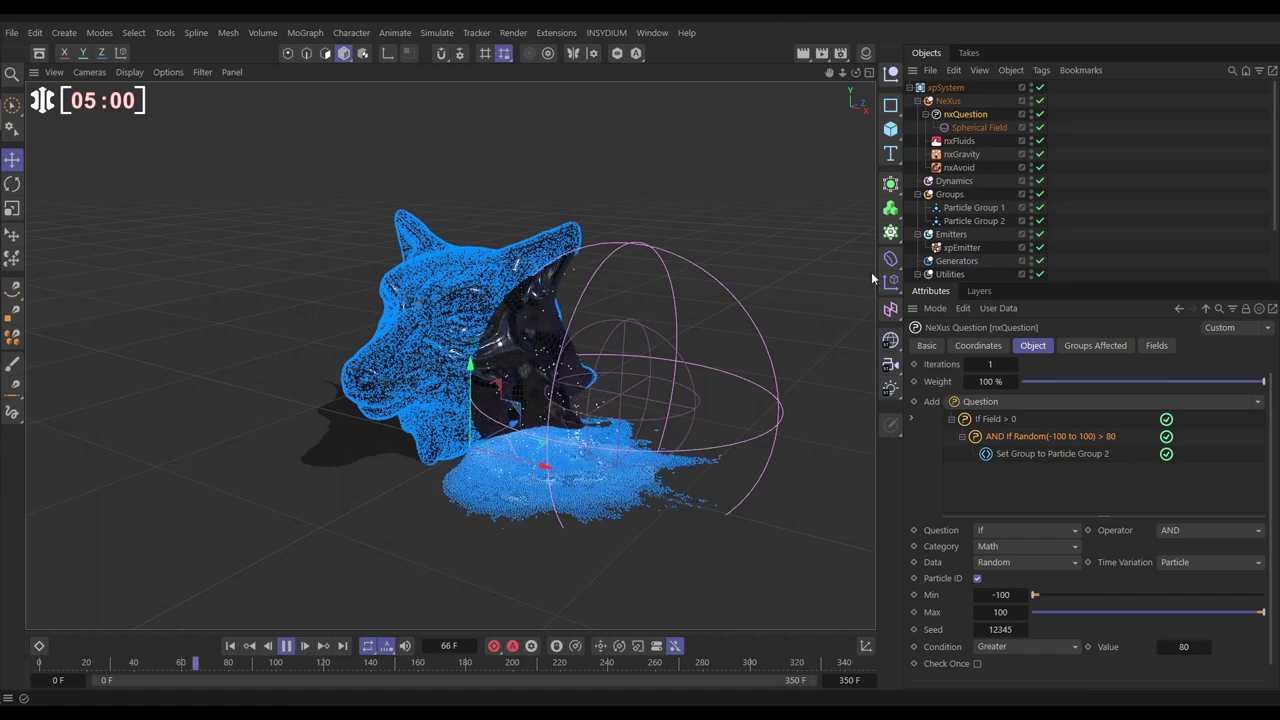
left_click(979, 127)
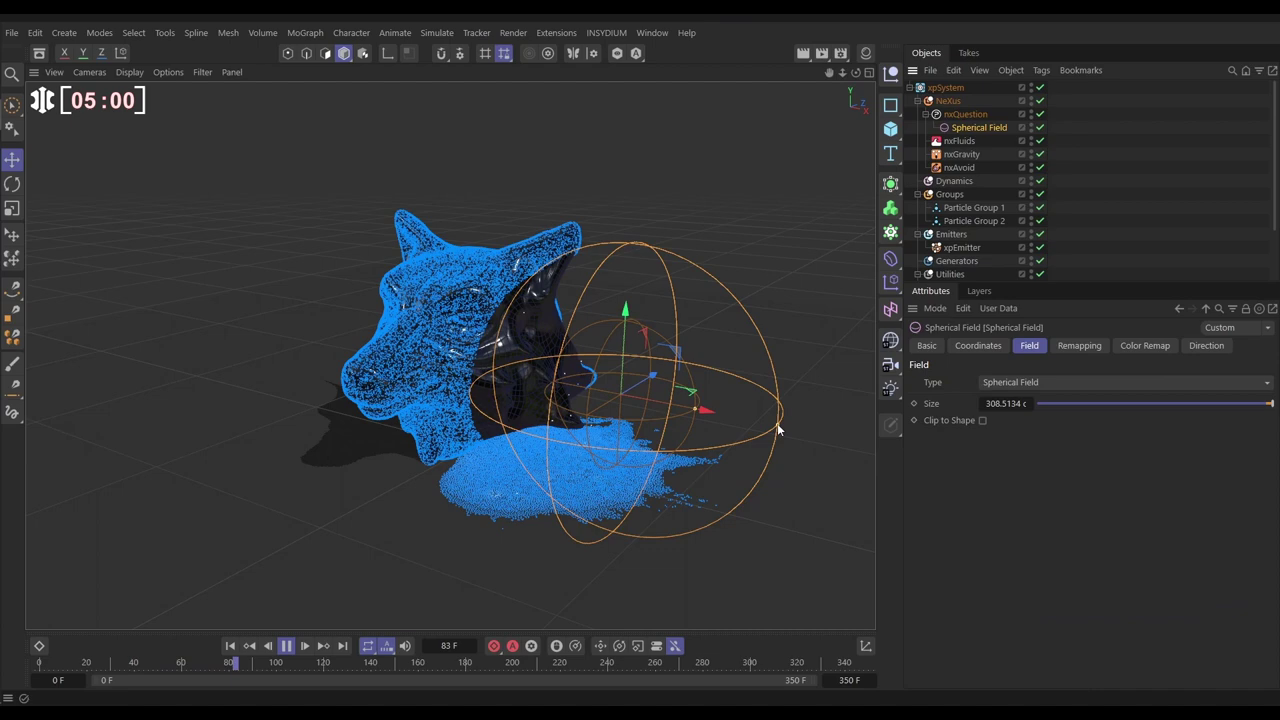
left_click_drag(778, 425, 892, 467)
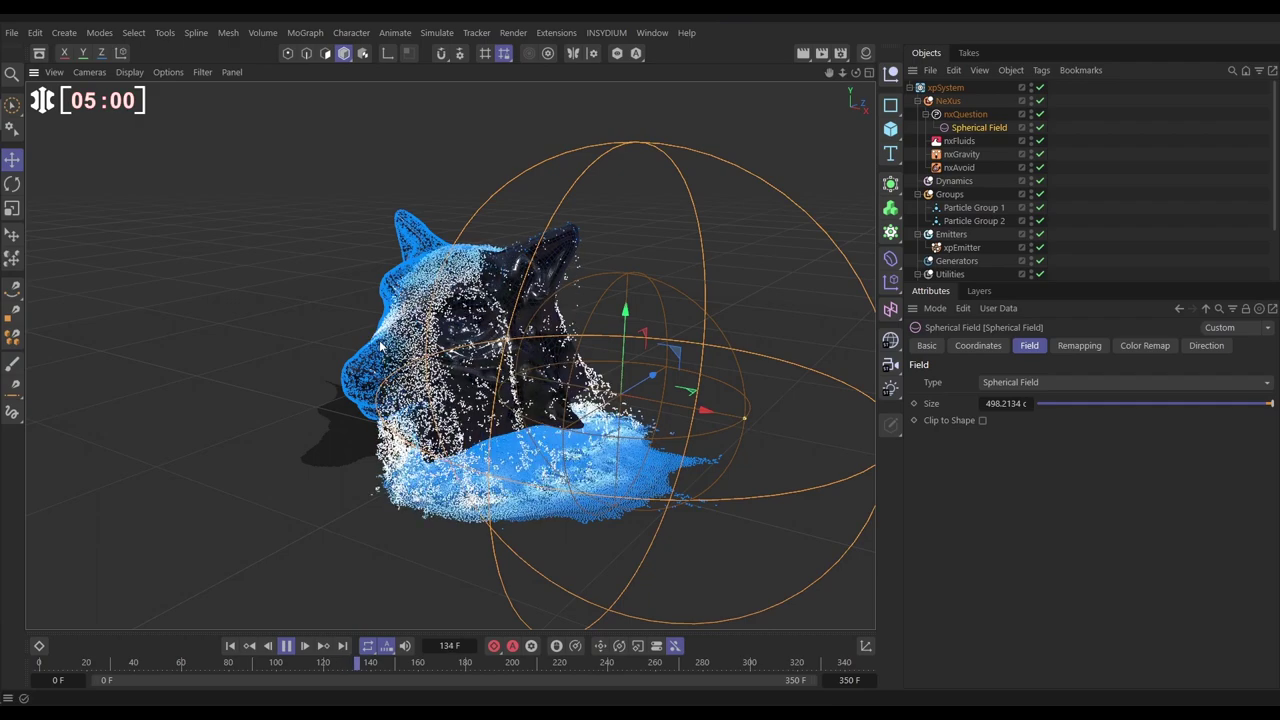